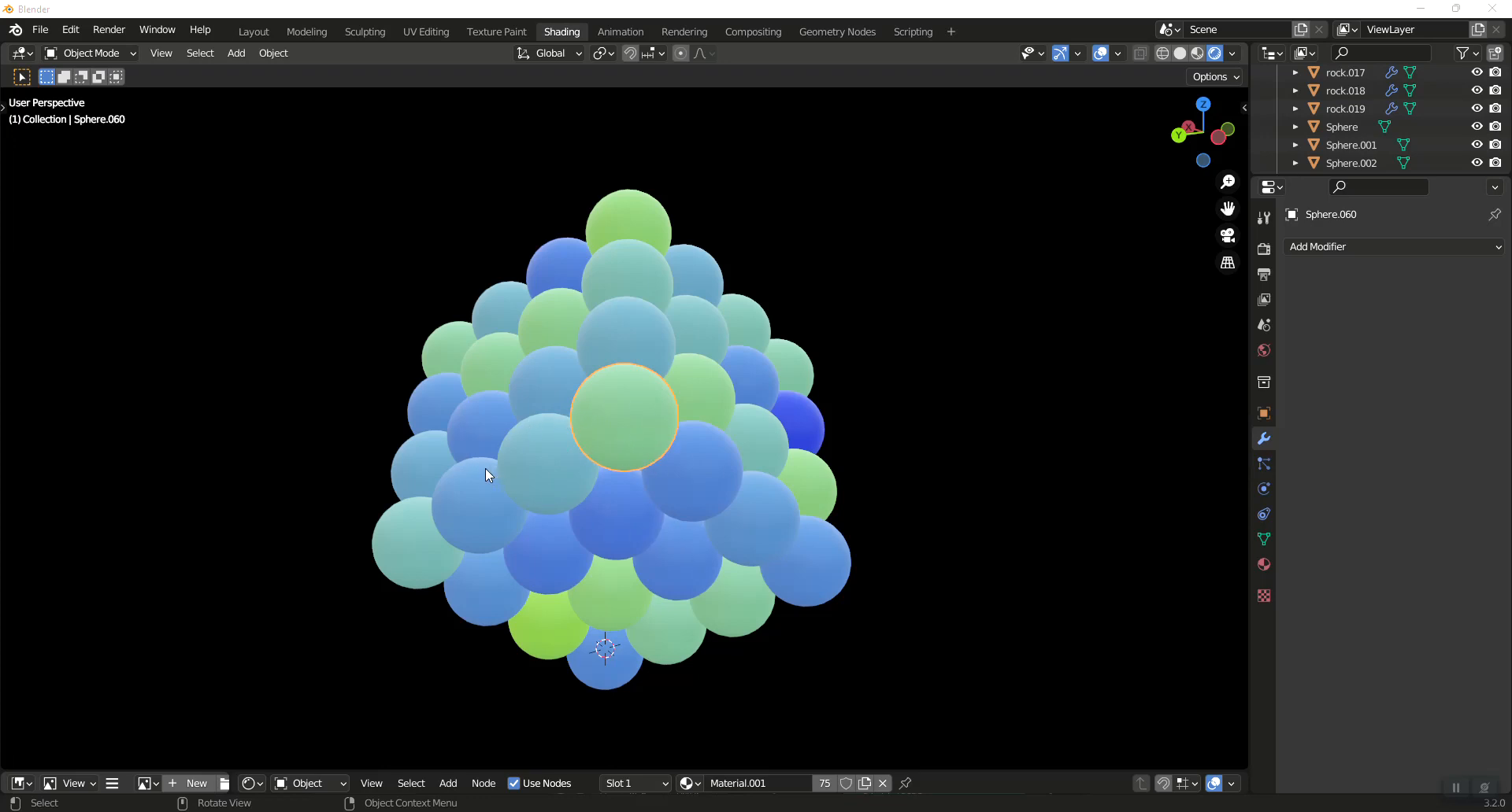
Start a new General file, discarding the unsaved changes in the current scene.
middle_click_drag(458, 465, 314, 474)
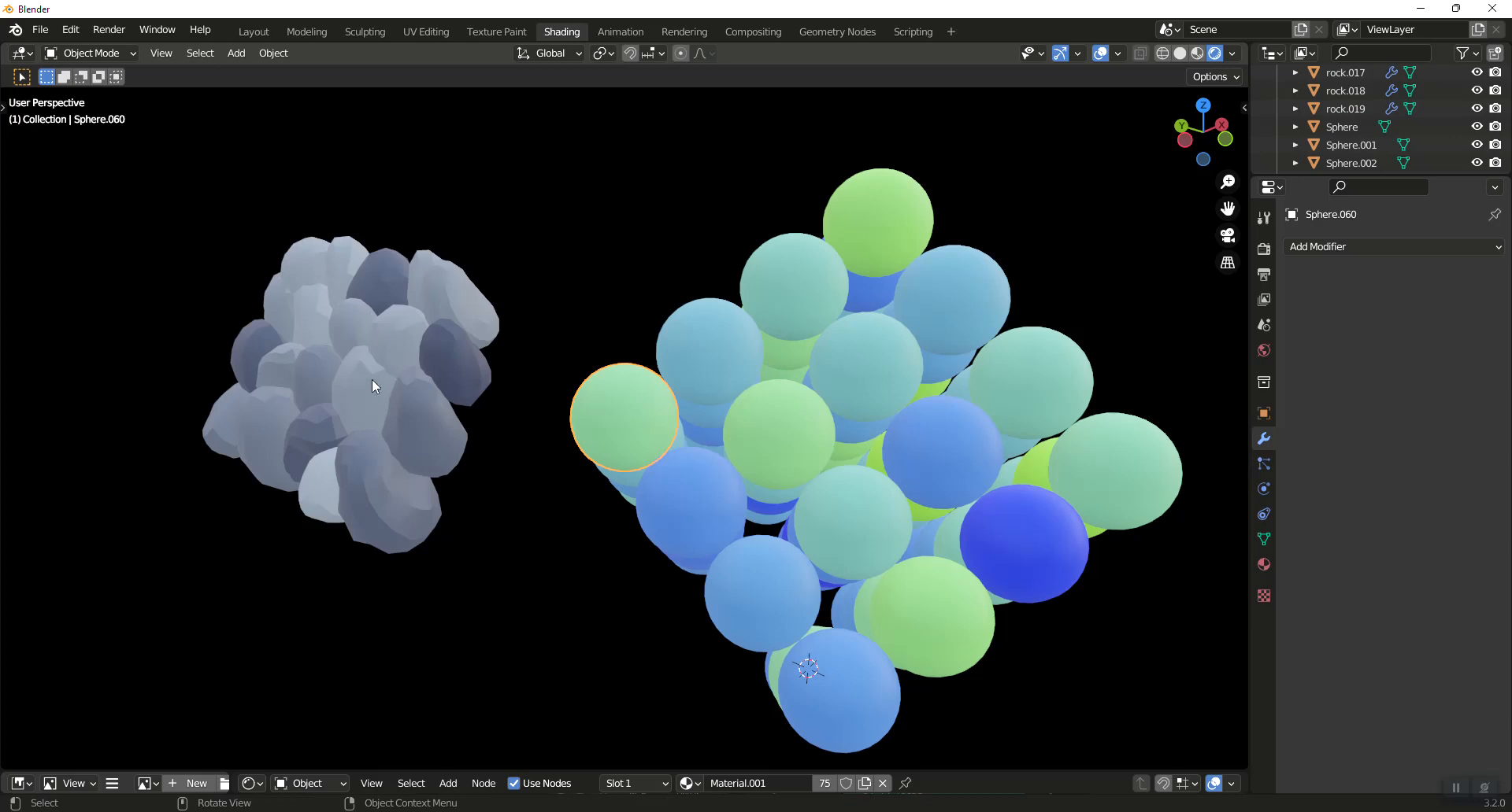
left_click(41, 30)
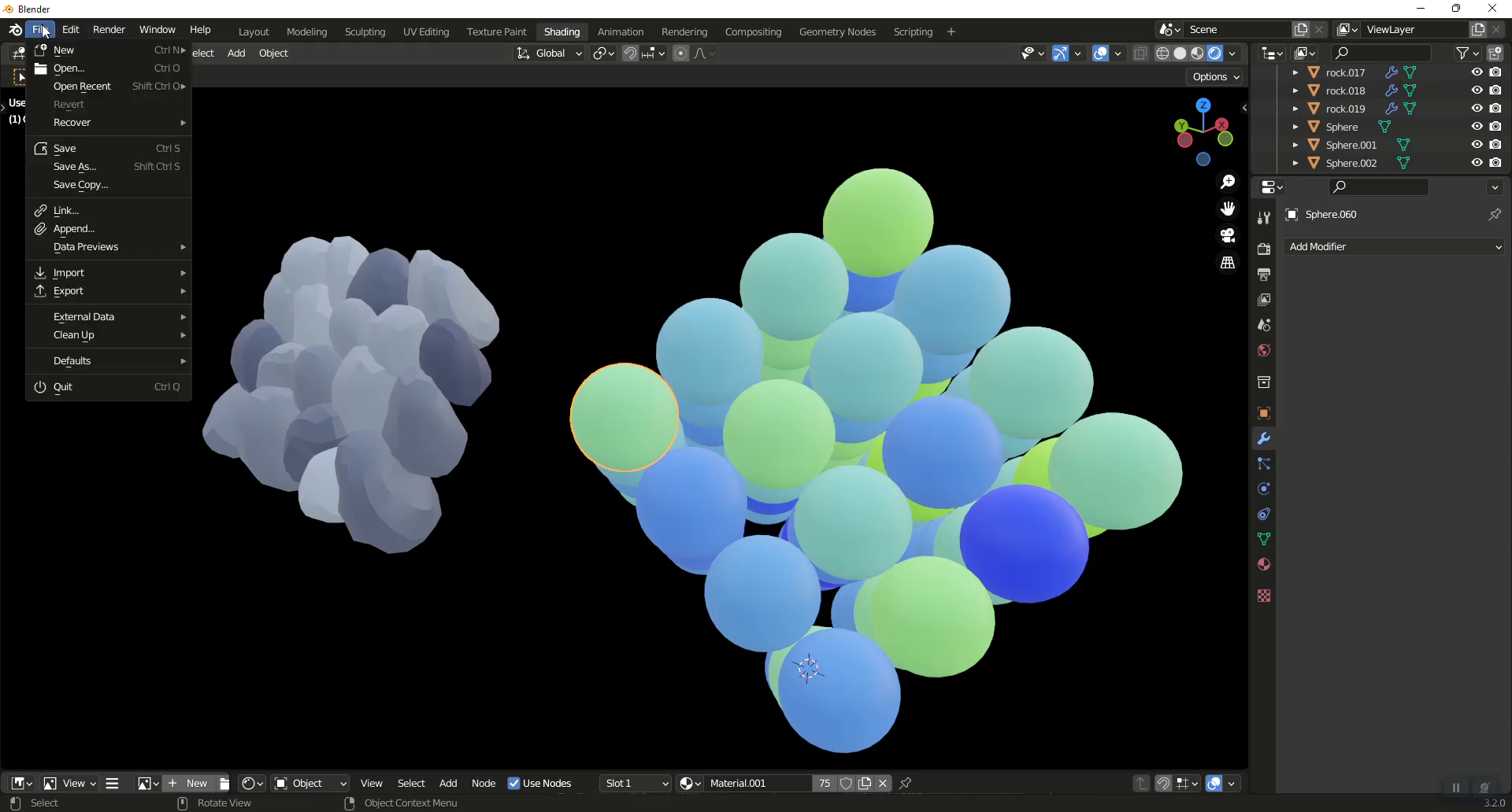
mouse_move(78, 54)
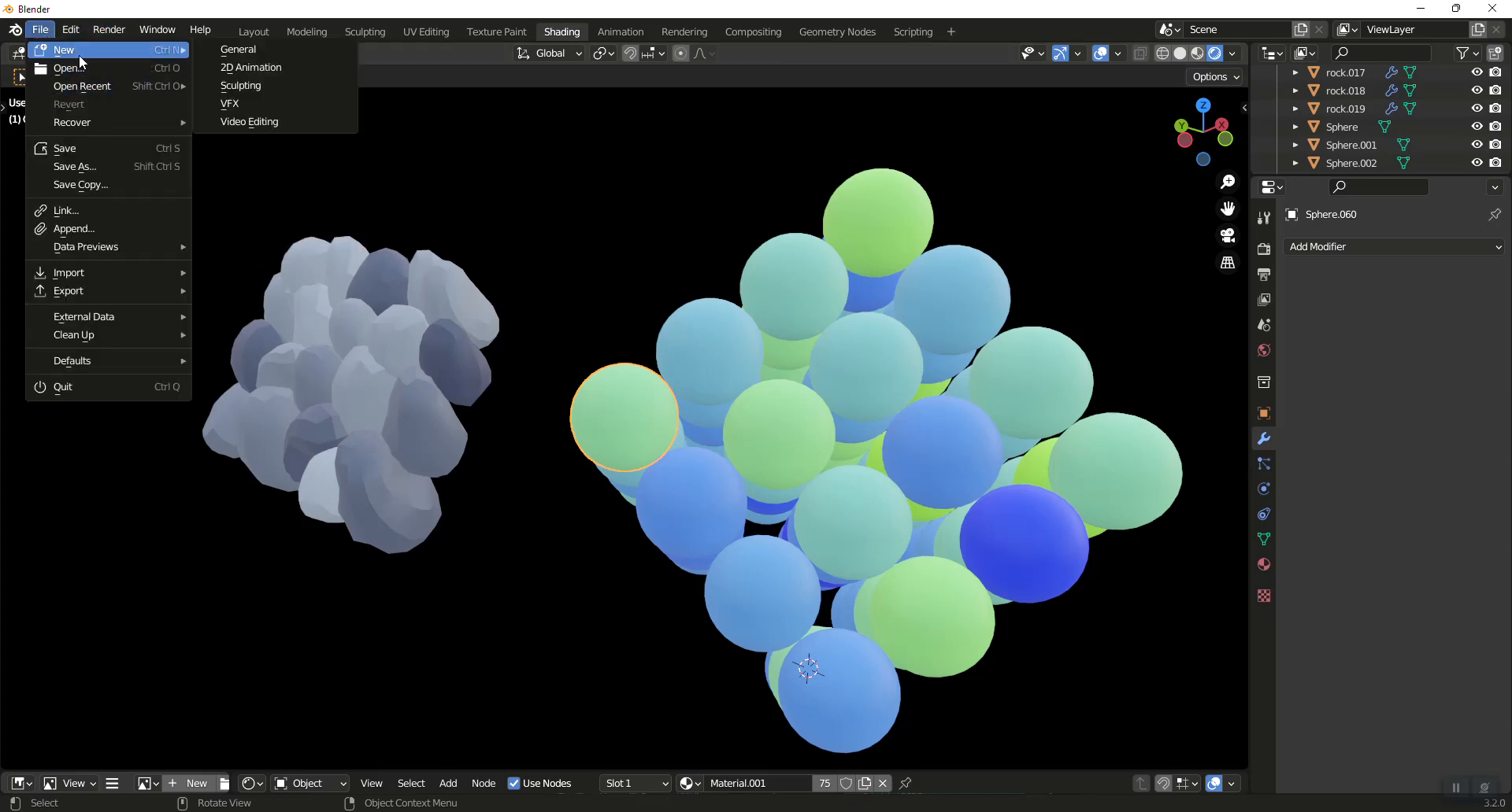
left_click(267, 48)
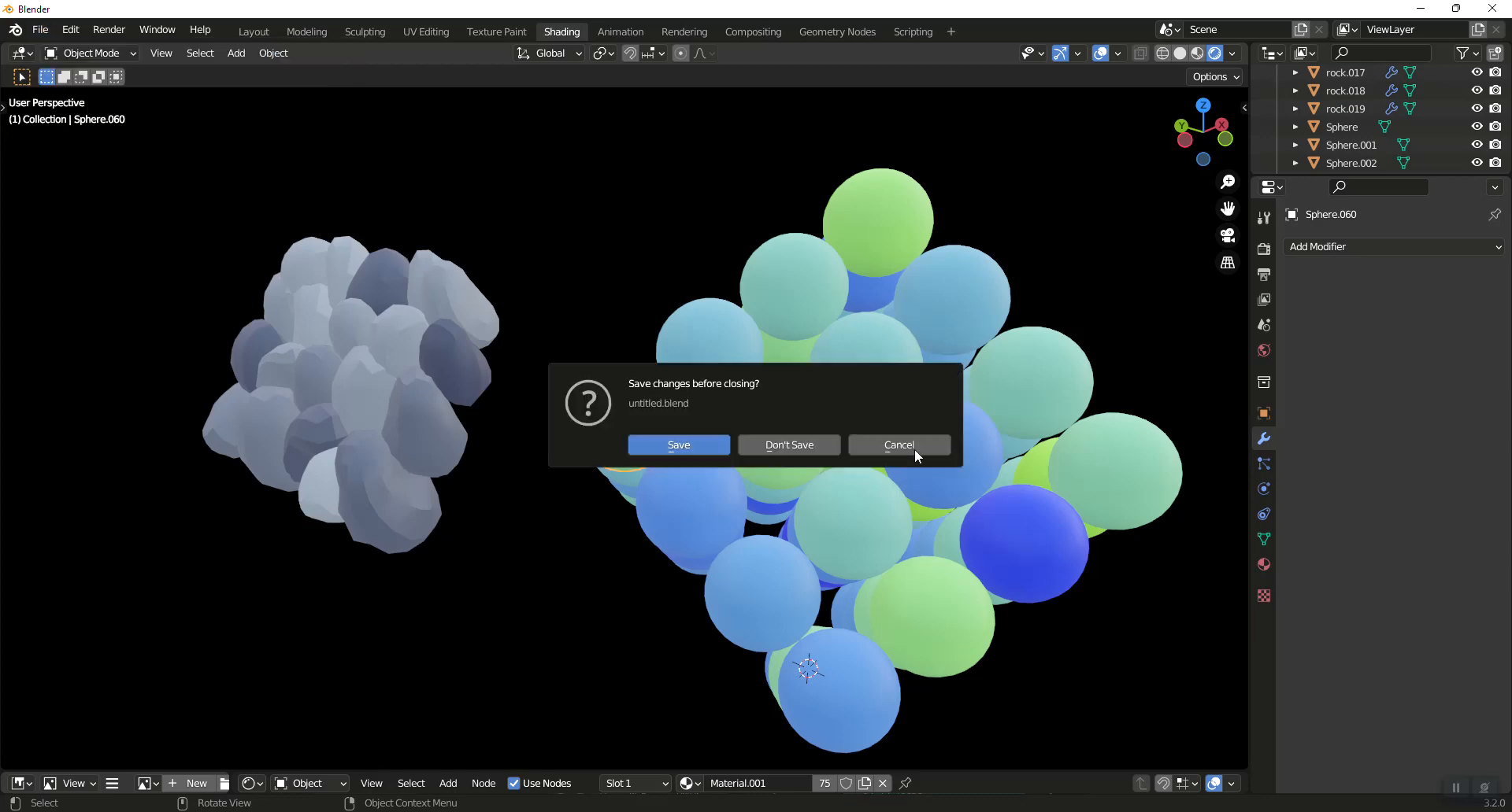
left_click(802, 442)
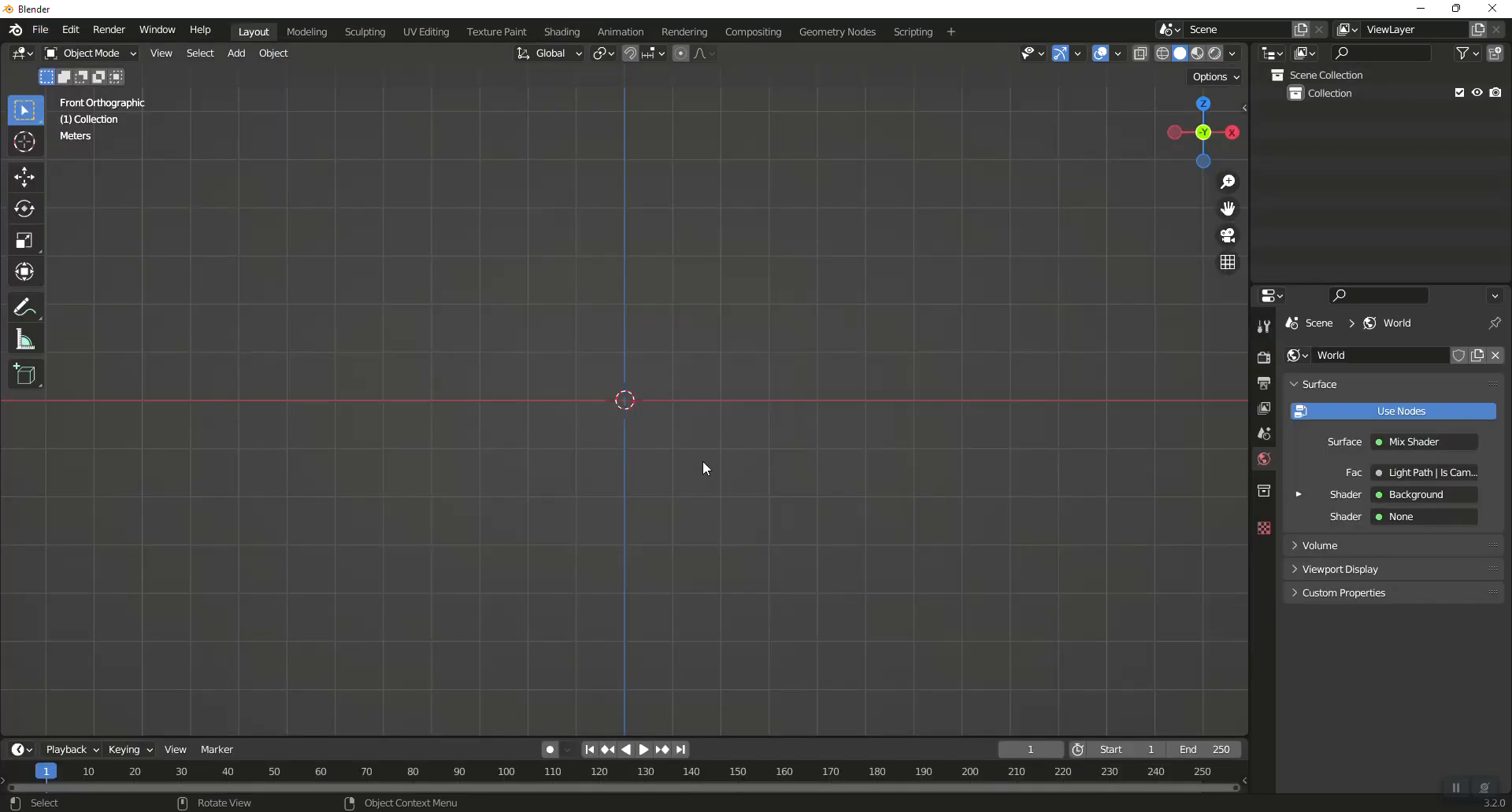
Add a cube mesh to the empty scene.
key("shift+a")
mouse_move(695, 430)
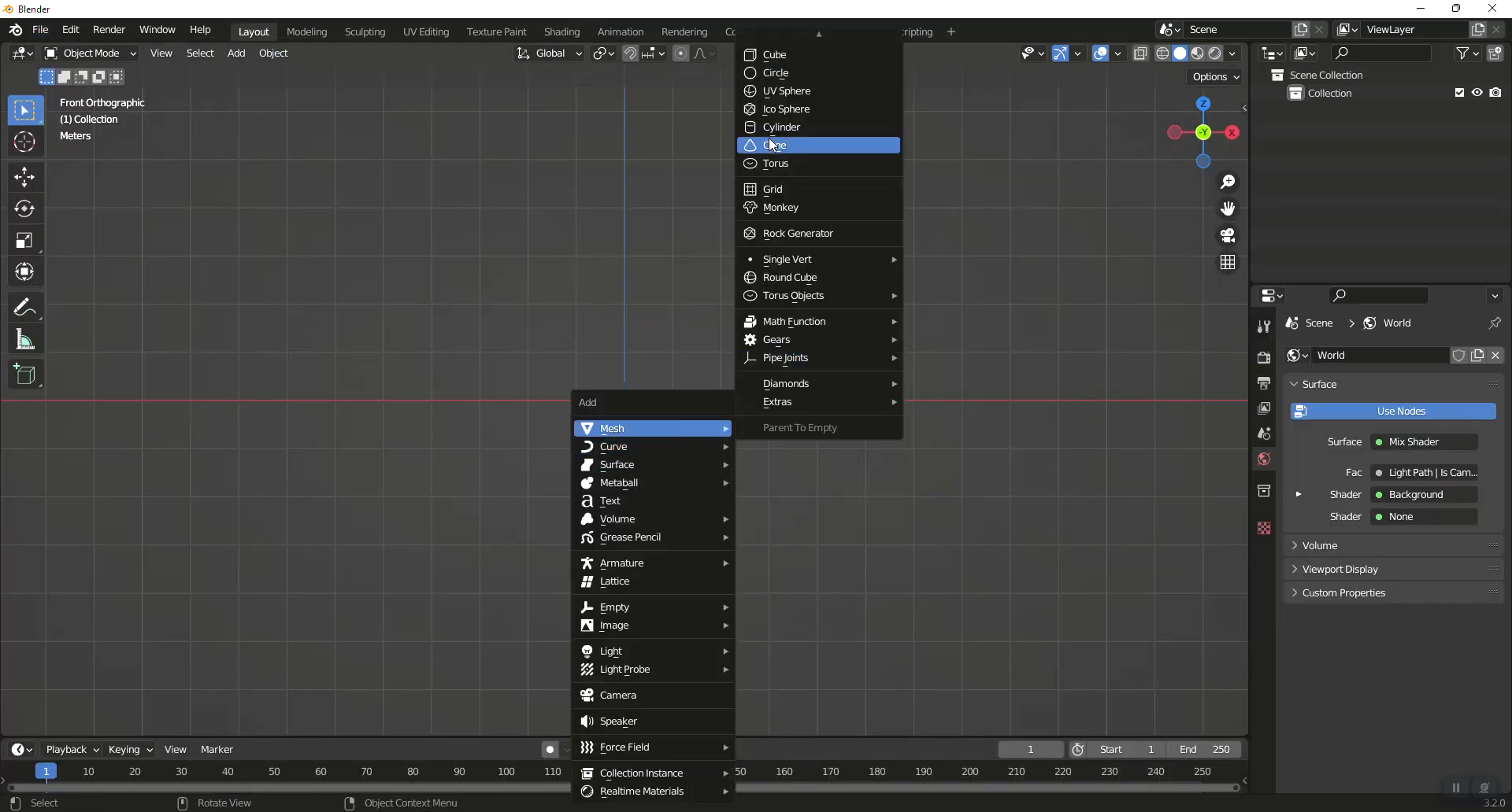
left_click(762, 56)
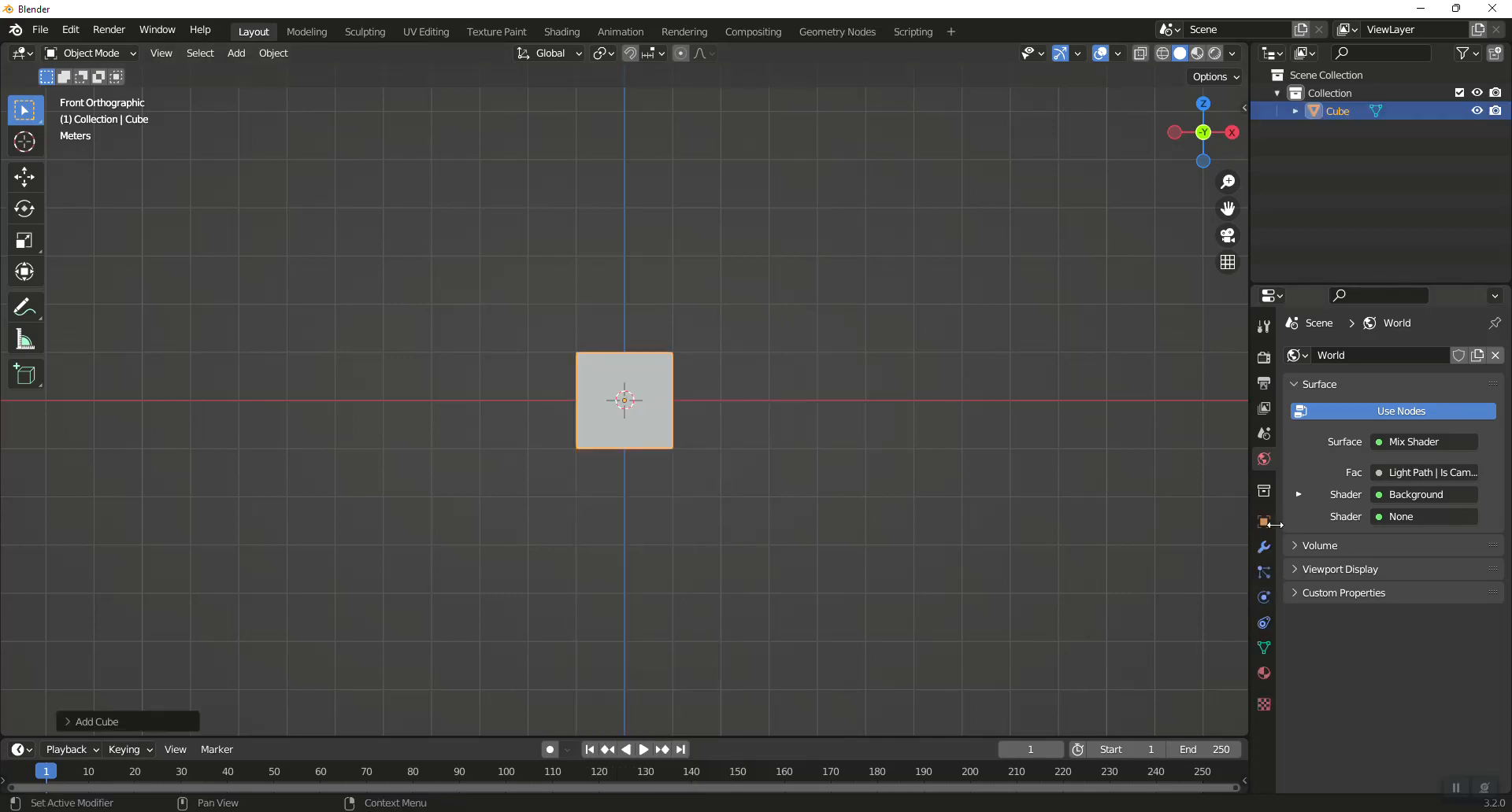
Add an Array modifier to the cube with Constant Offset enabled and a count of 4, and apply it.
left_click(1264, 547)
left_click(1362, 354)
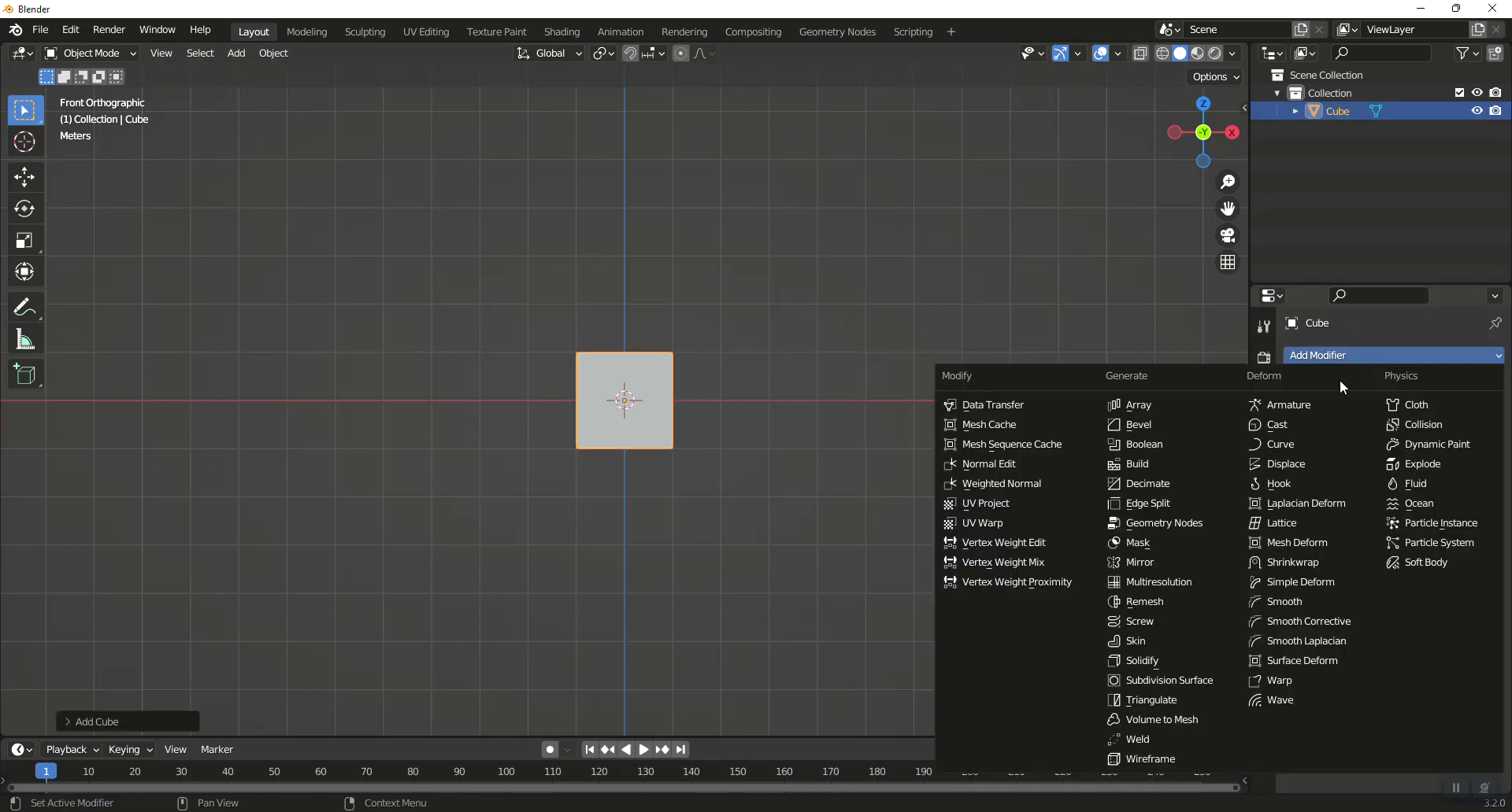
left_click(1170, 409)
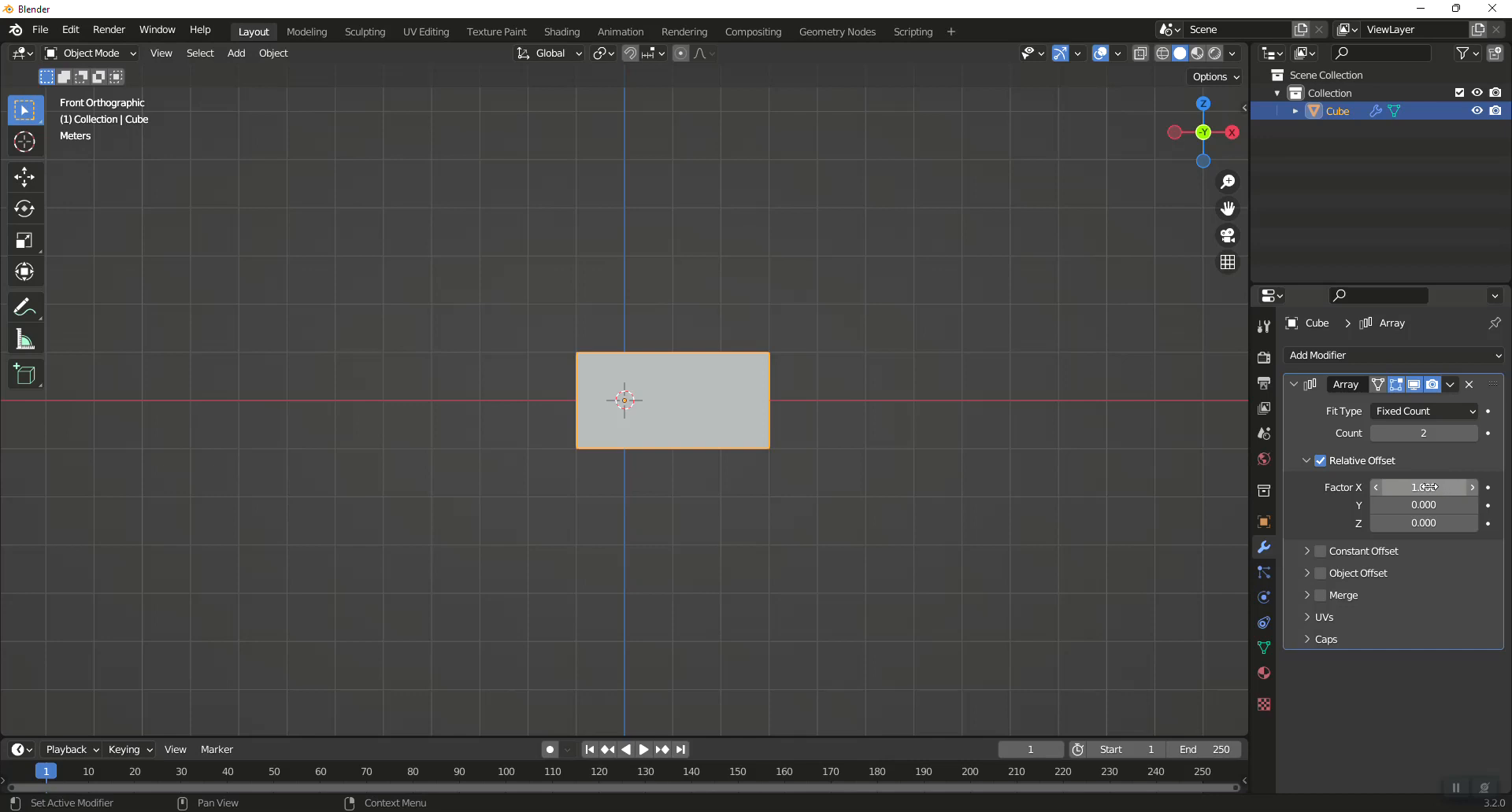
left_click(1321, 551)
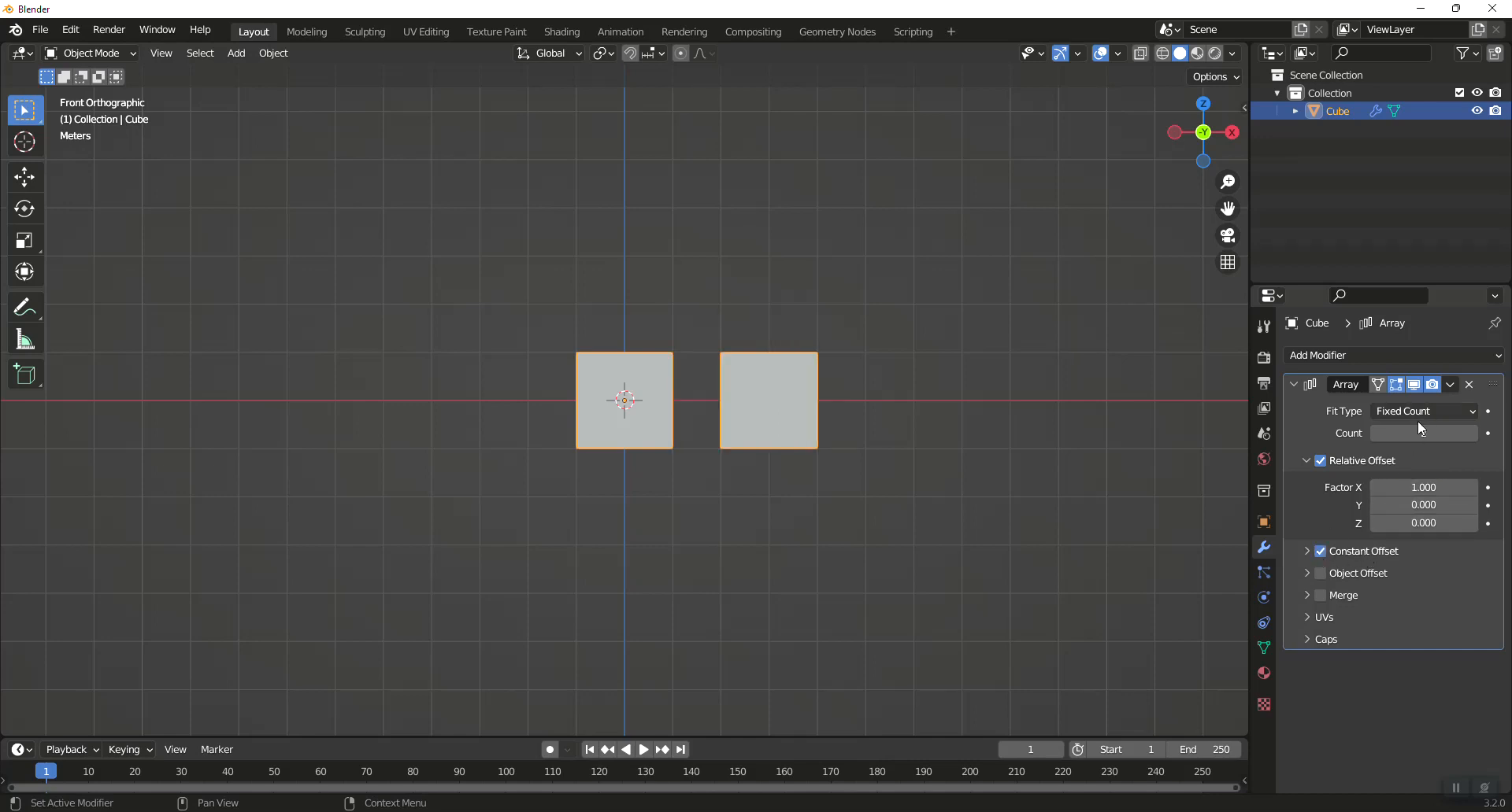
left_click(1470, 434)
left_click(1470, 433)
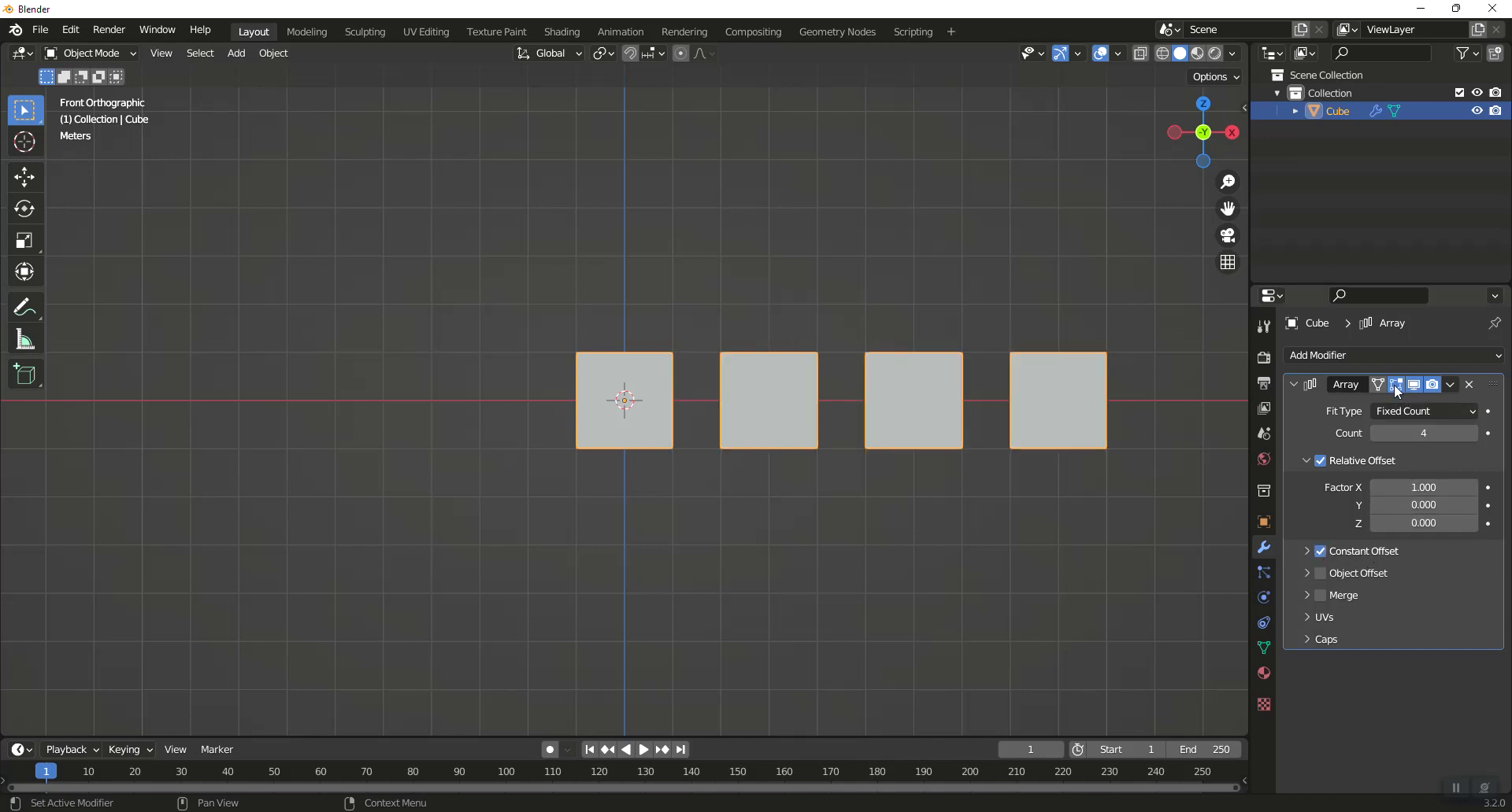
left_click(1449, 384)
left_click(1450, 385)
left_click(1423, 408)
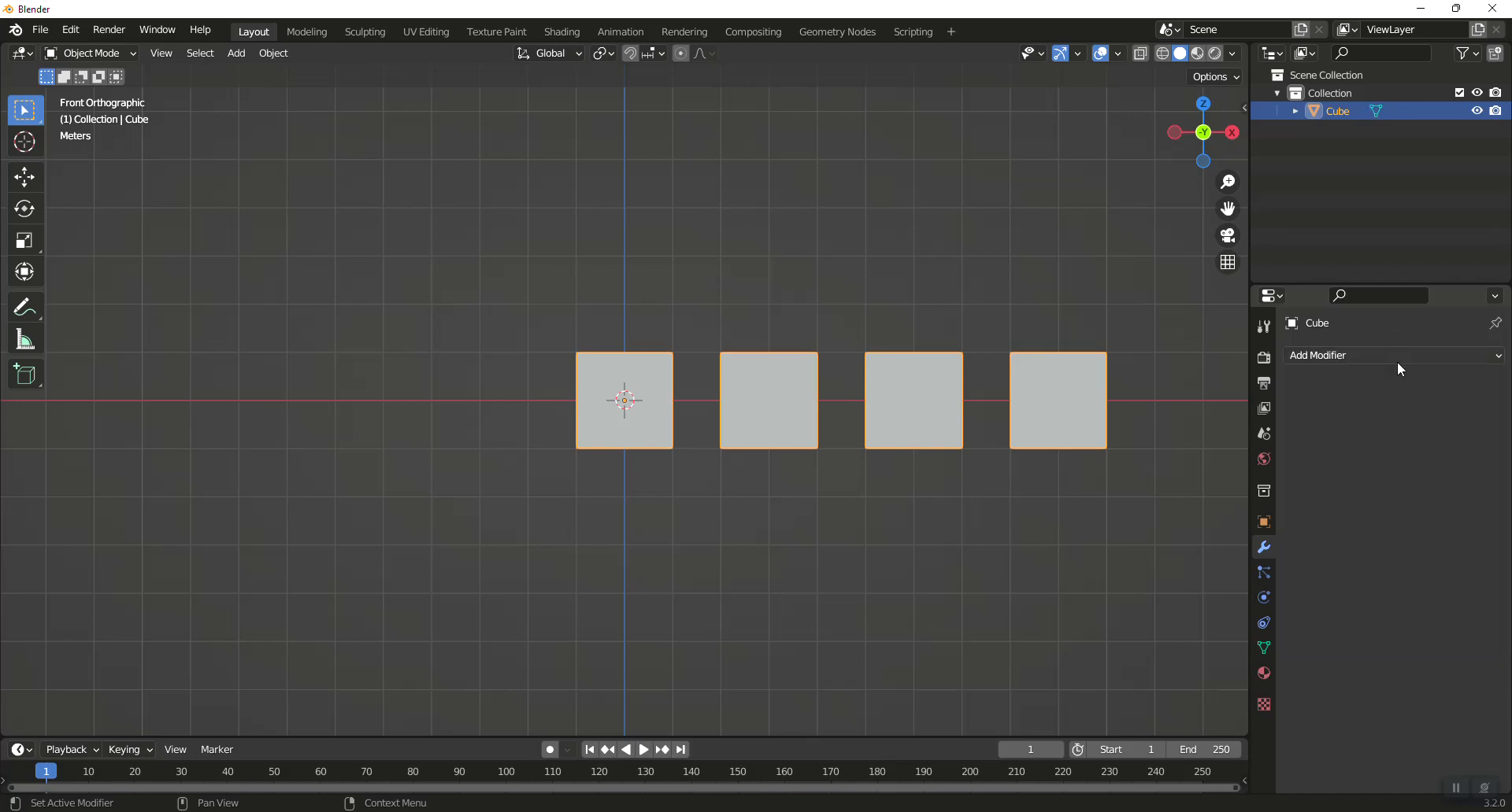
Add another Array modifier to the row of cubes with relative offset factors of 0 in X and 1 in Y.
left_click(1395, 358)
left_click(1133, 399)
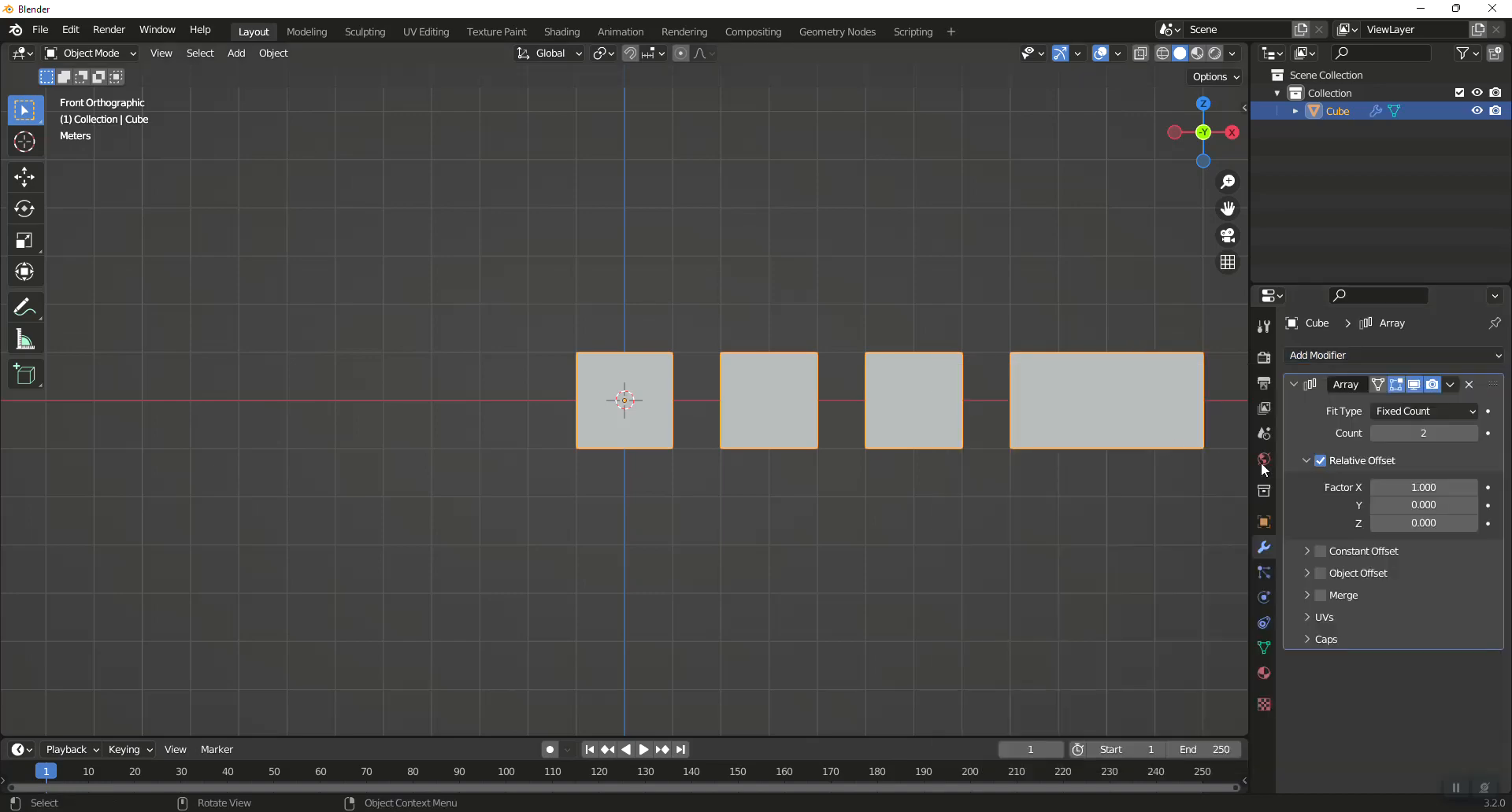
left_click(1397, 488)
type("0")
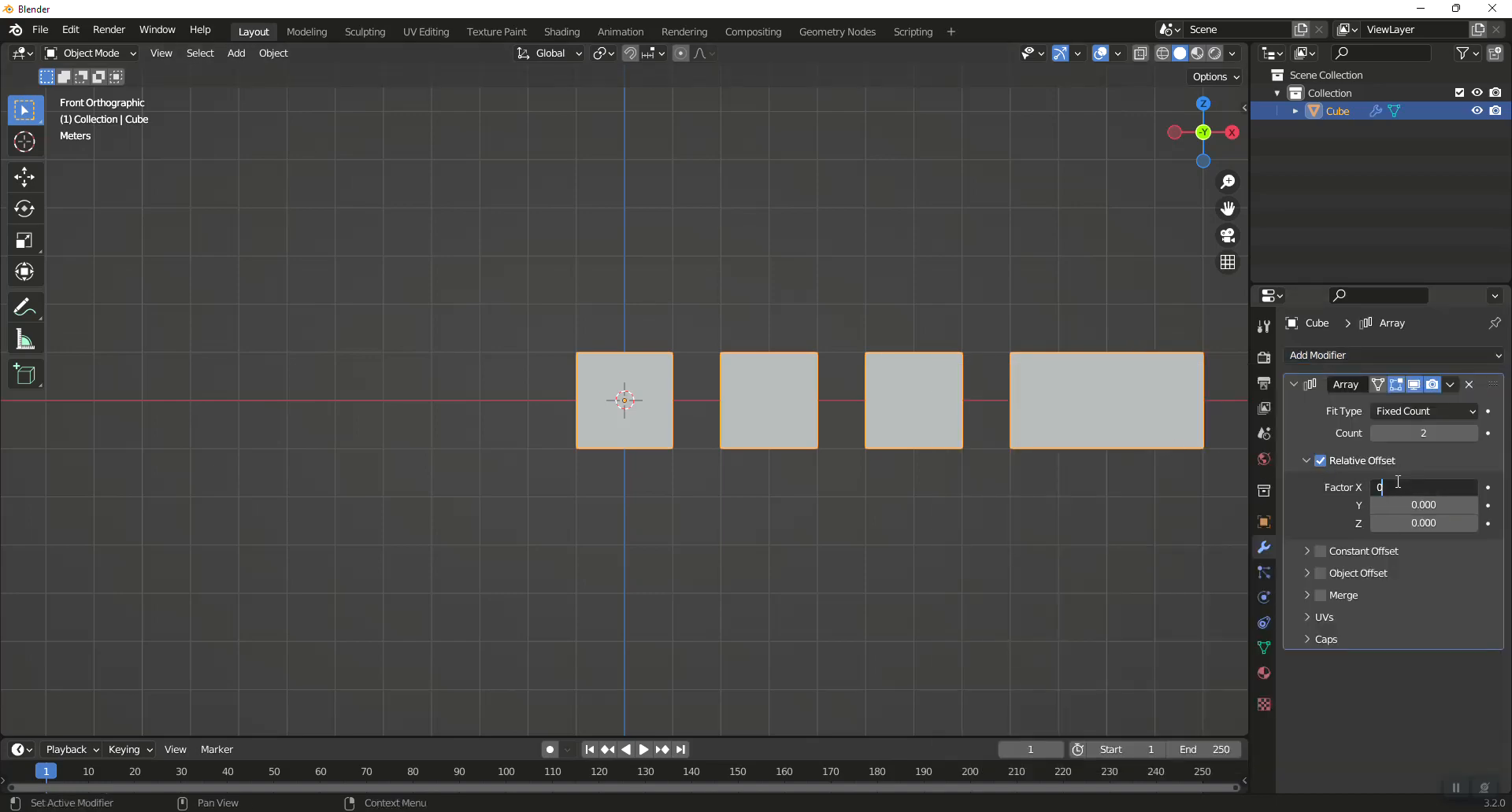
left_click(1407, 509)
left_click(1407, 507)
type("1")
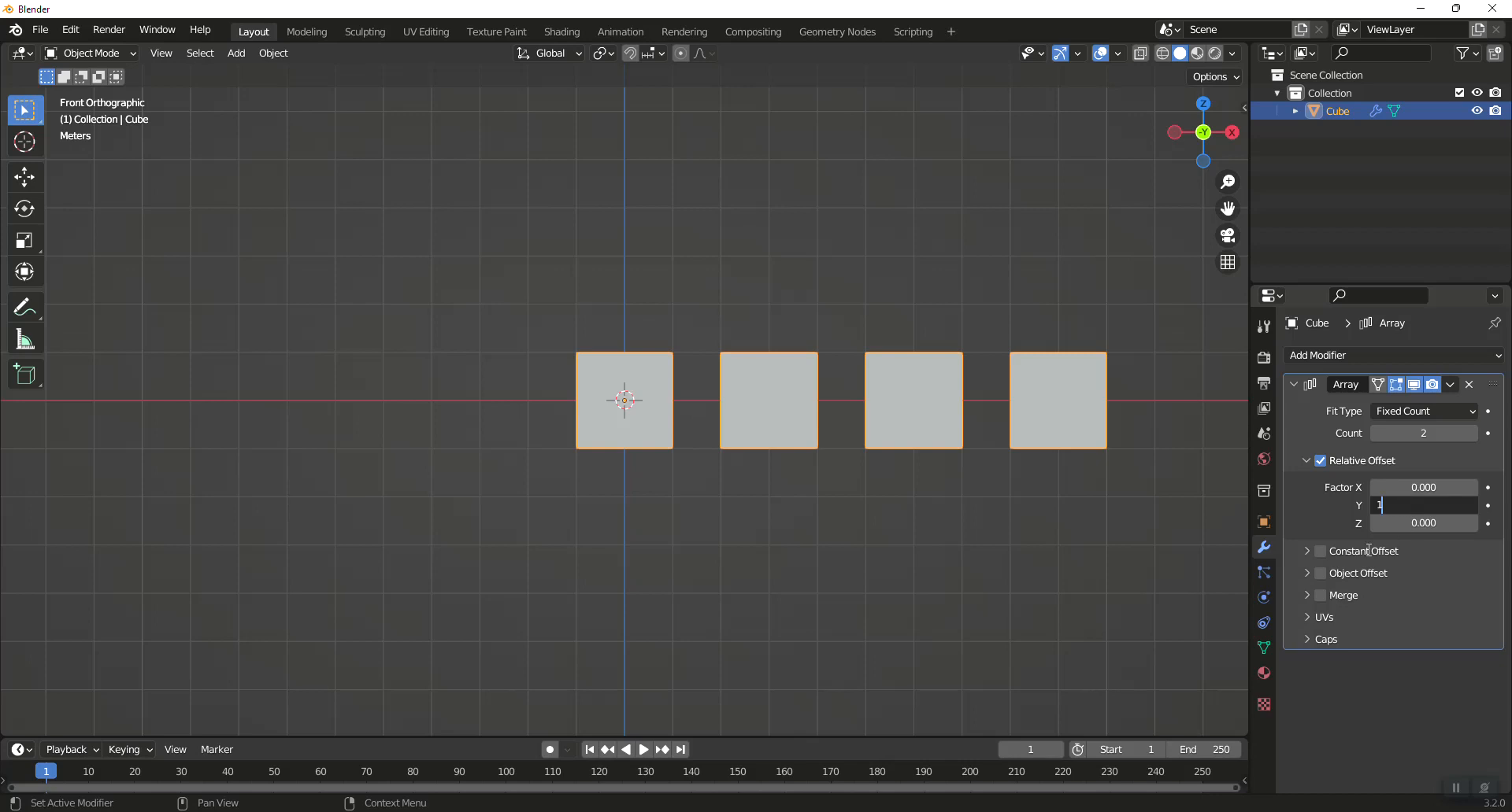
key("Return")
Enable the array's Constant Offset with distances of 0 m in X and 1 m in Y.
left_click(1321, 551)
left_click(1306, 551)
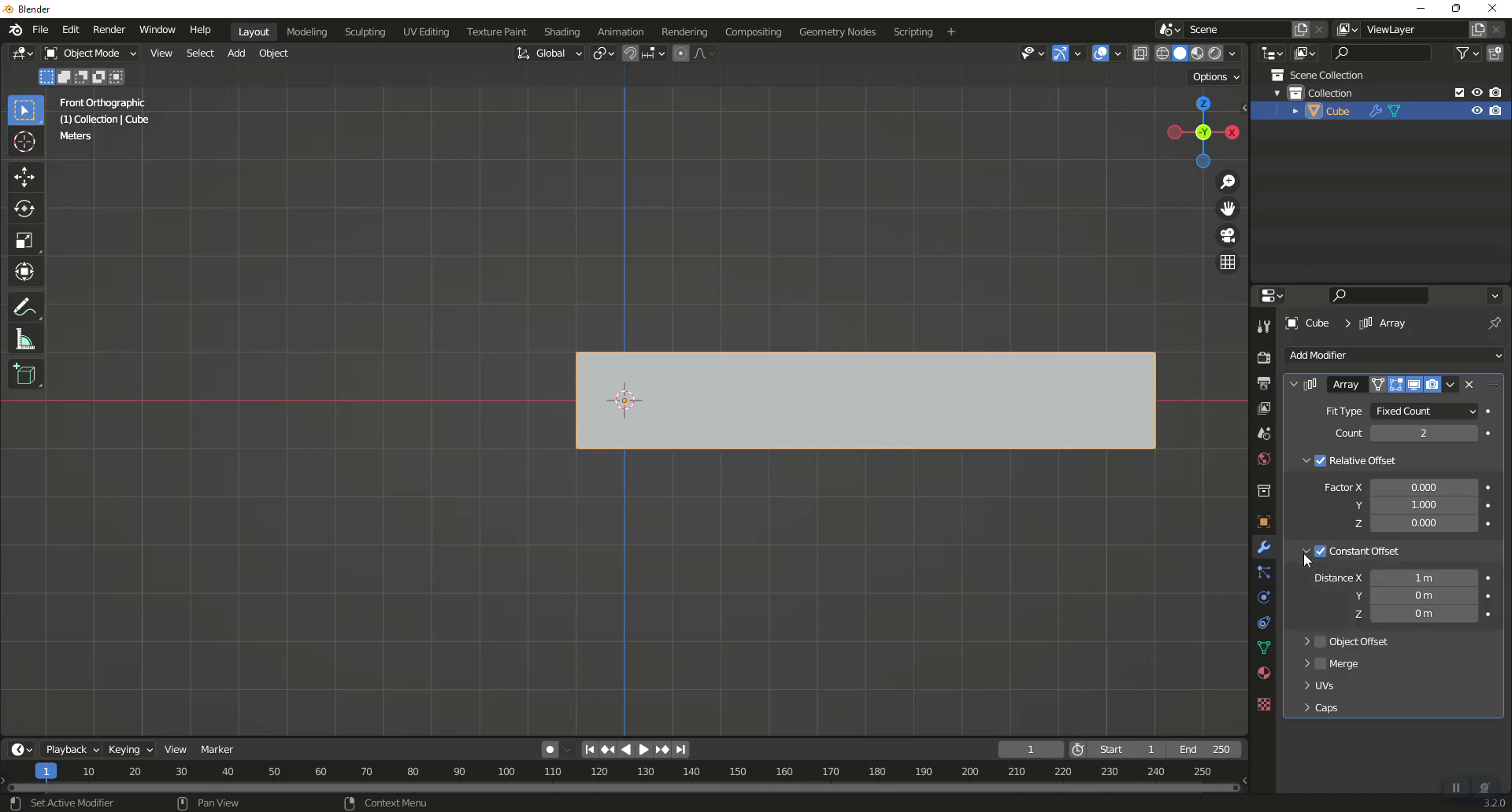
double_click(1429, 575)
type("0")
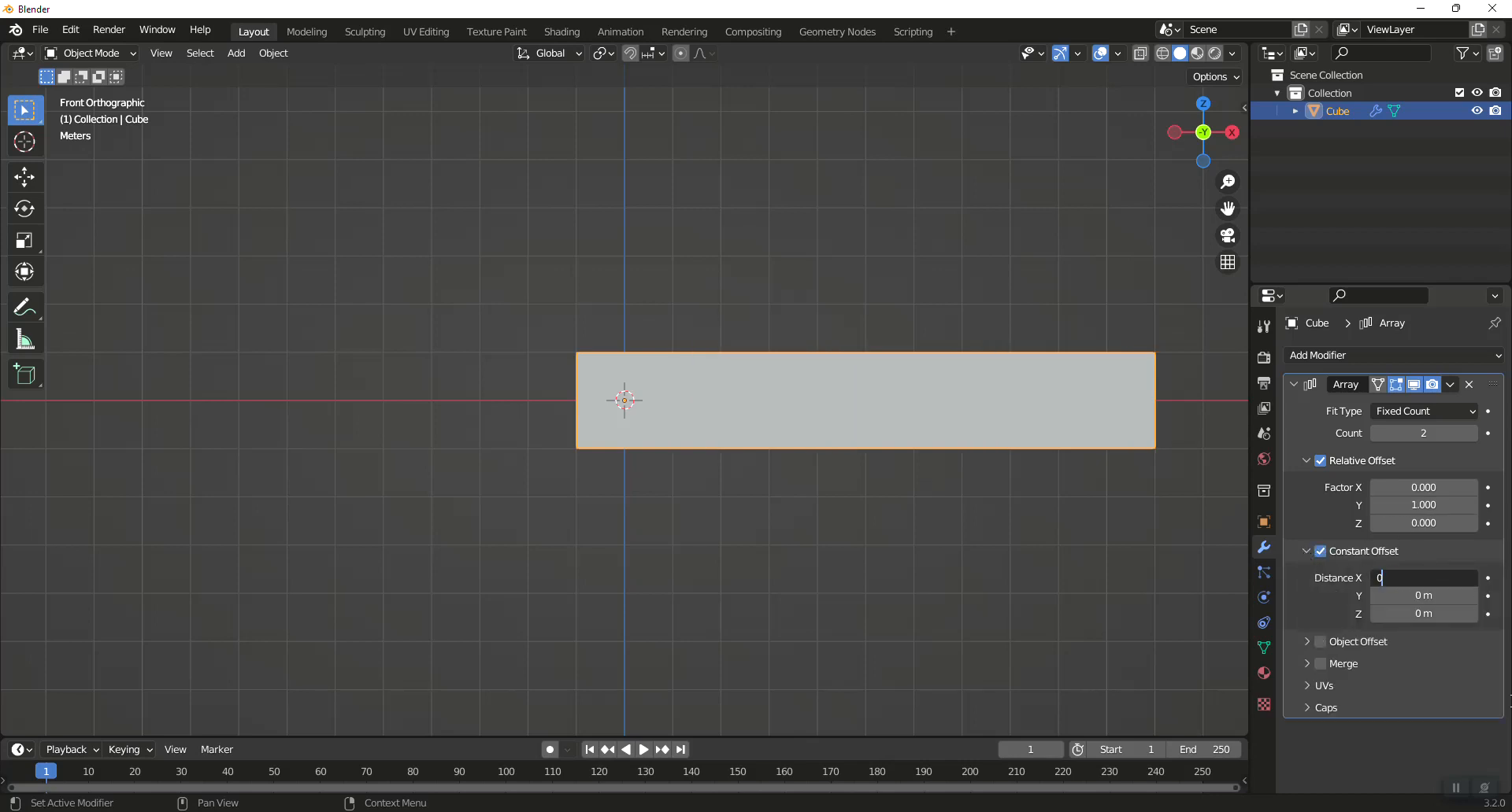
key("Return")
double_click(1432, 596)
type("1")
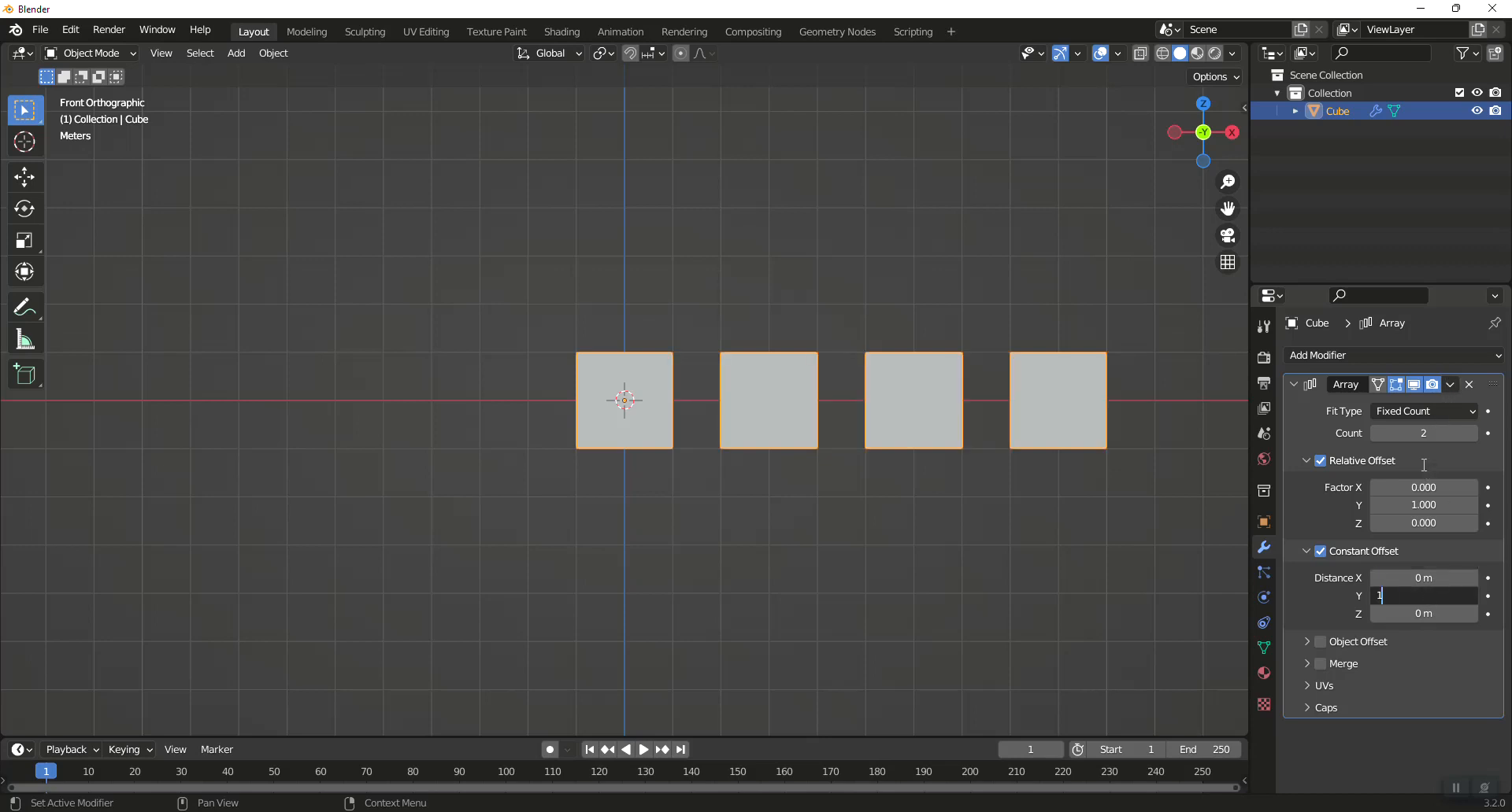
key("Return")
Set the Y-direction array's count to 4 and apply the modifier.
double_click(1422, 434)
type("4")
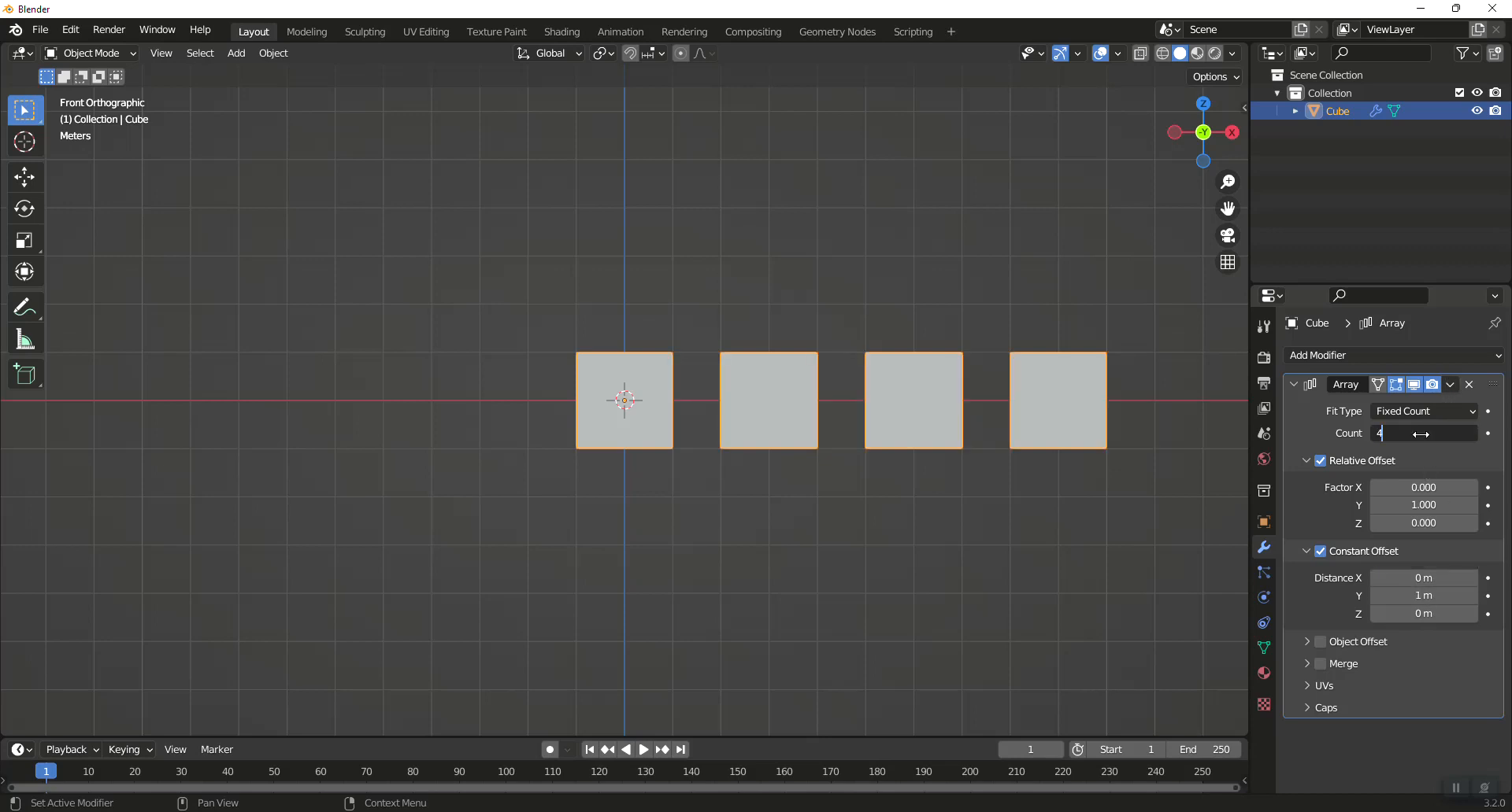
key("Return")
left_click(1450, 385)
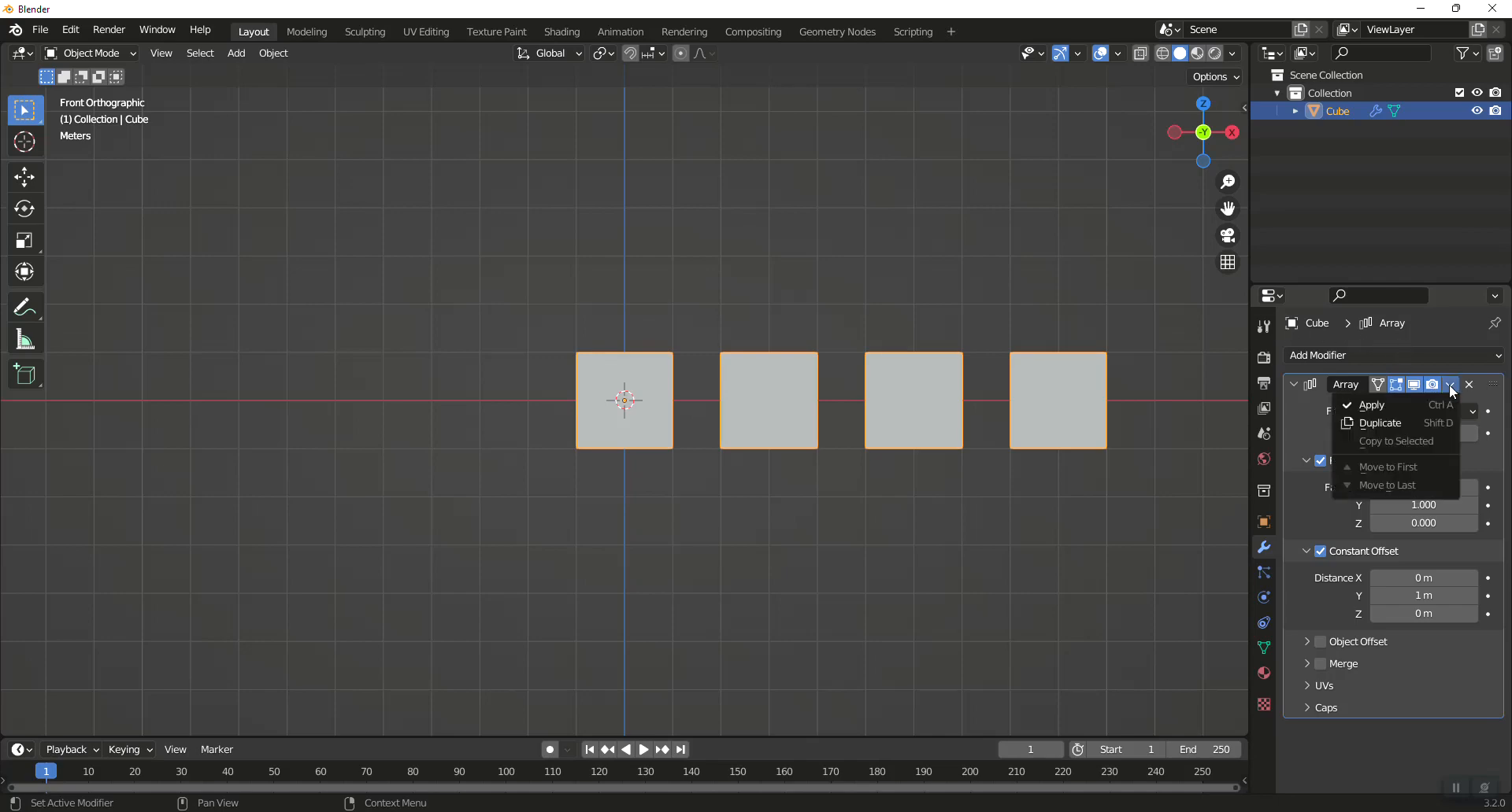
left_click(1409, 405)
Add a third Array modifier to the cubes with relative offset factors of 0 in X and 1 in Z.
left_click(1386, 361)
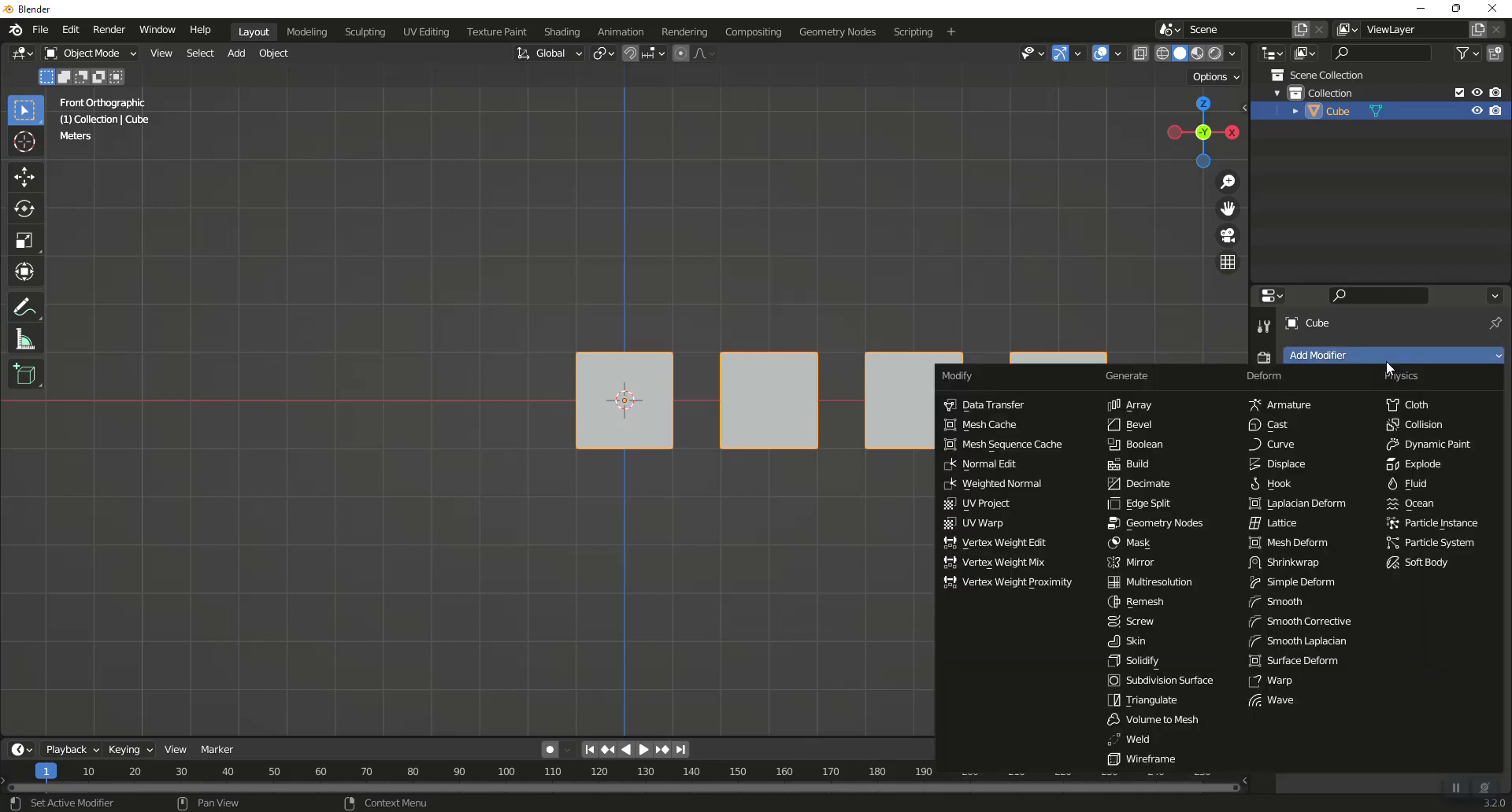
left_click(1133, 407)
left_click(1408, 488)
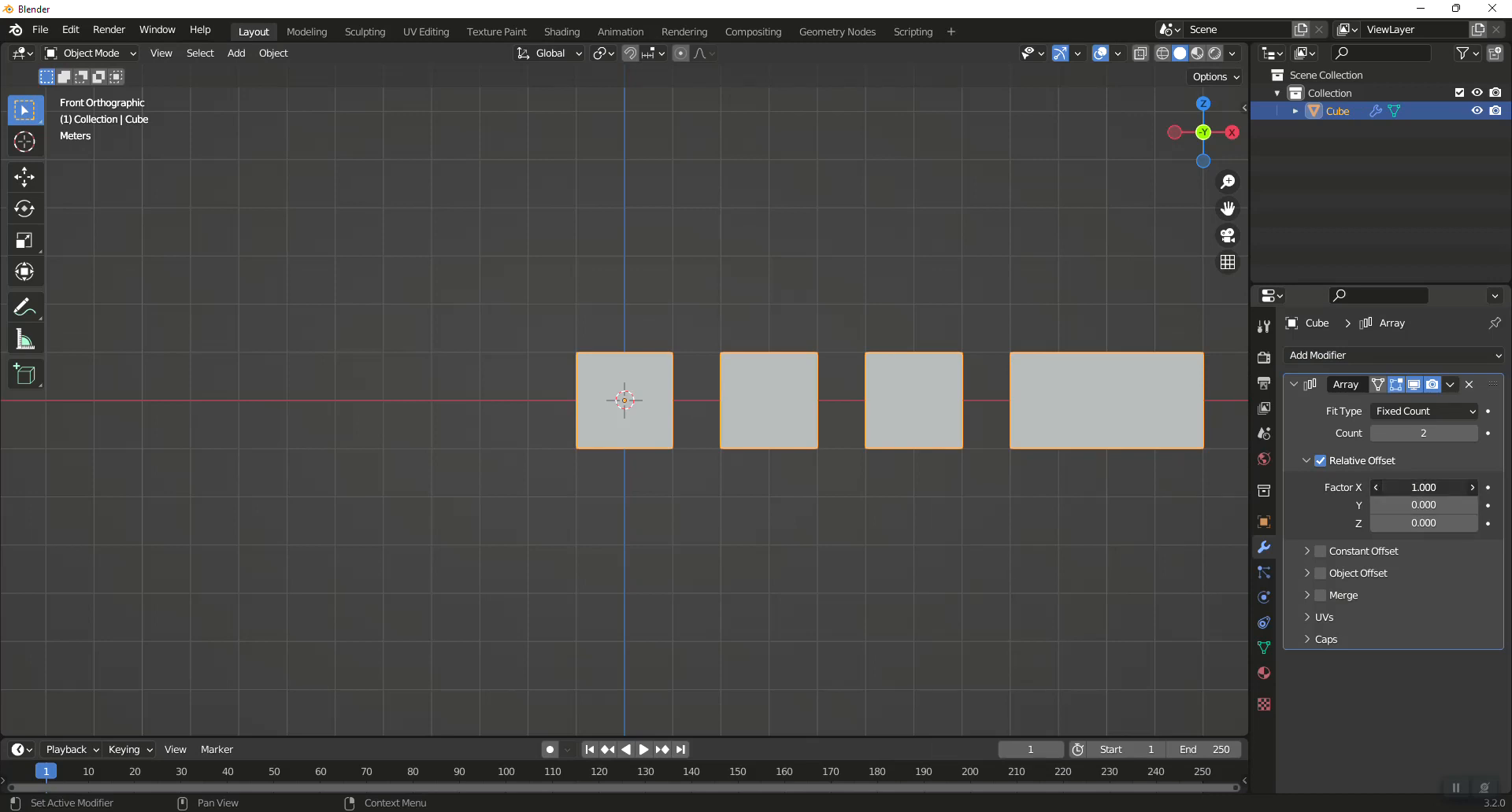
type("0")
left_click(1418, 525)
type("1")
key("Return")
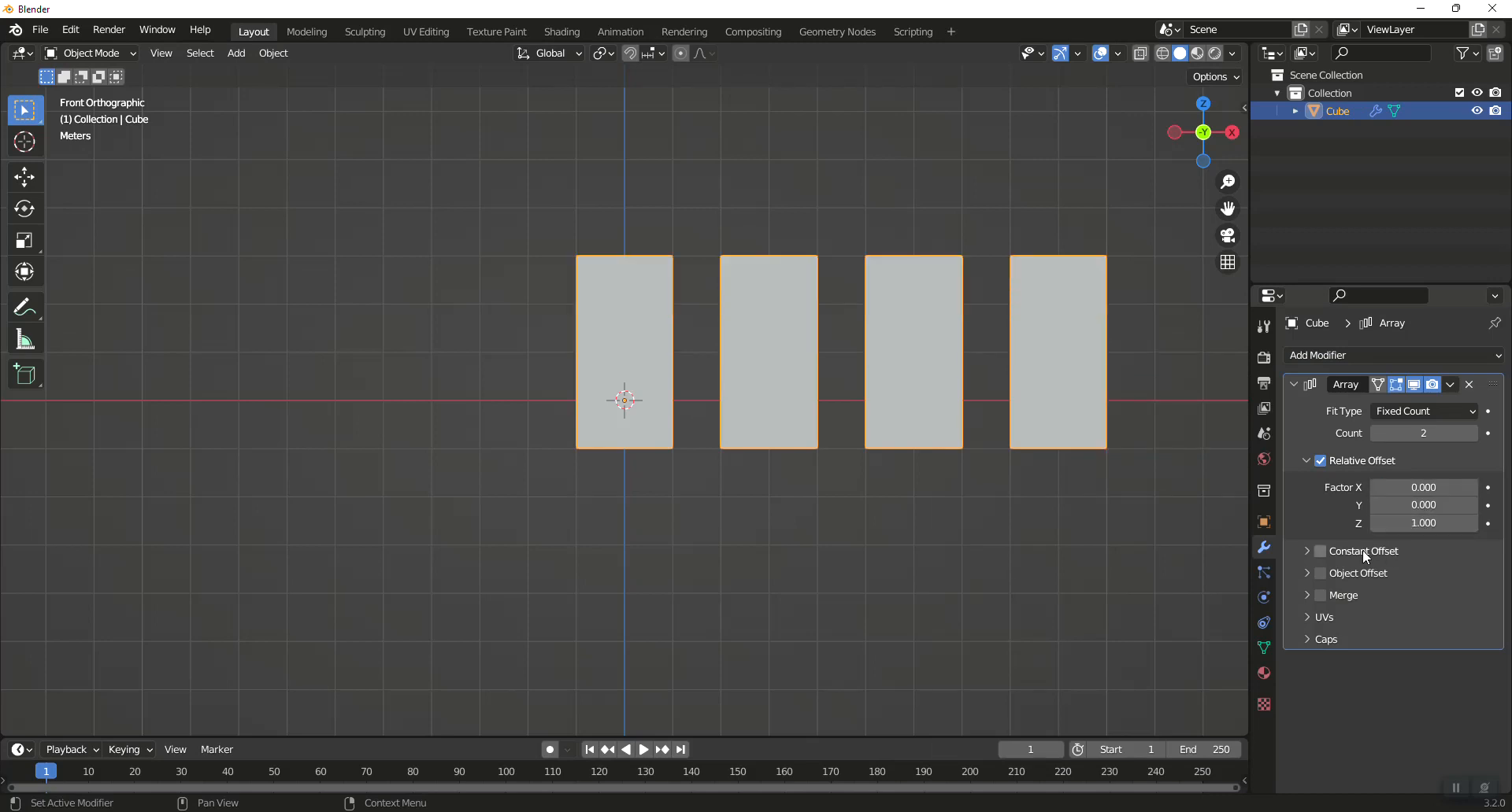
Enable Constant Offset on the vertical array with distances of 0 m in X and 1 m in Z.
left_click(1321, 551)
left_click(1307, 551)
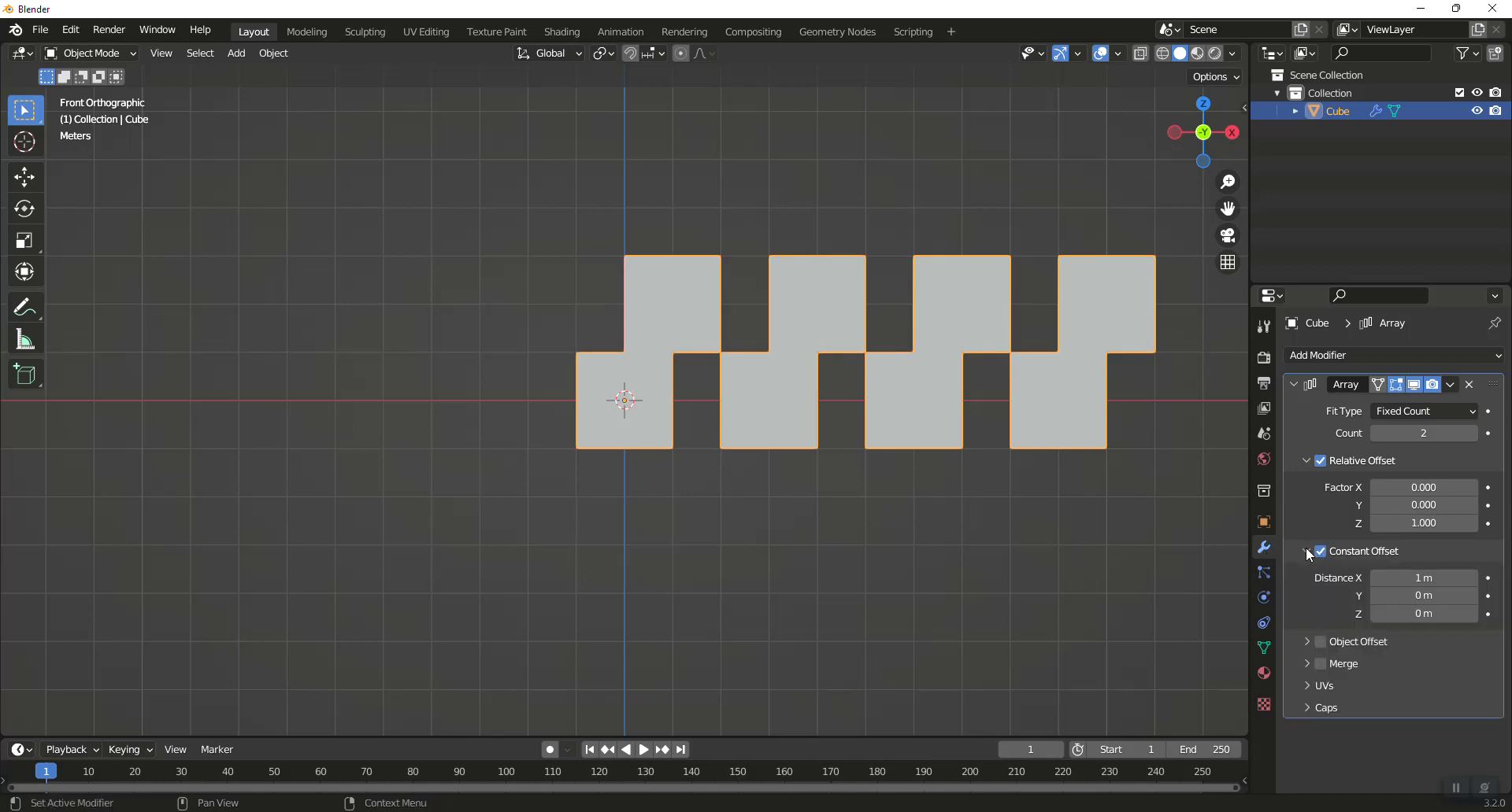
left_click(1457, 583)
type("0")
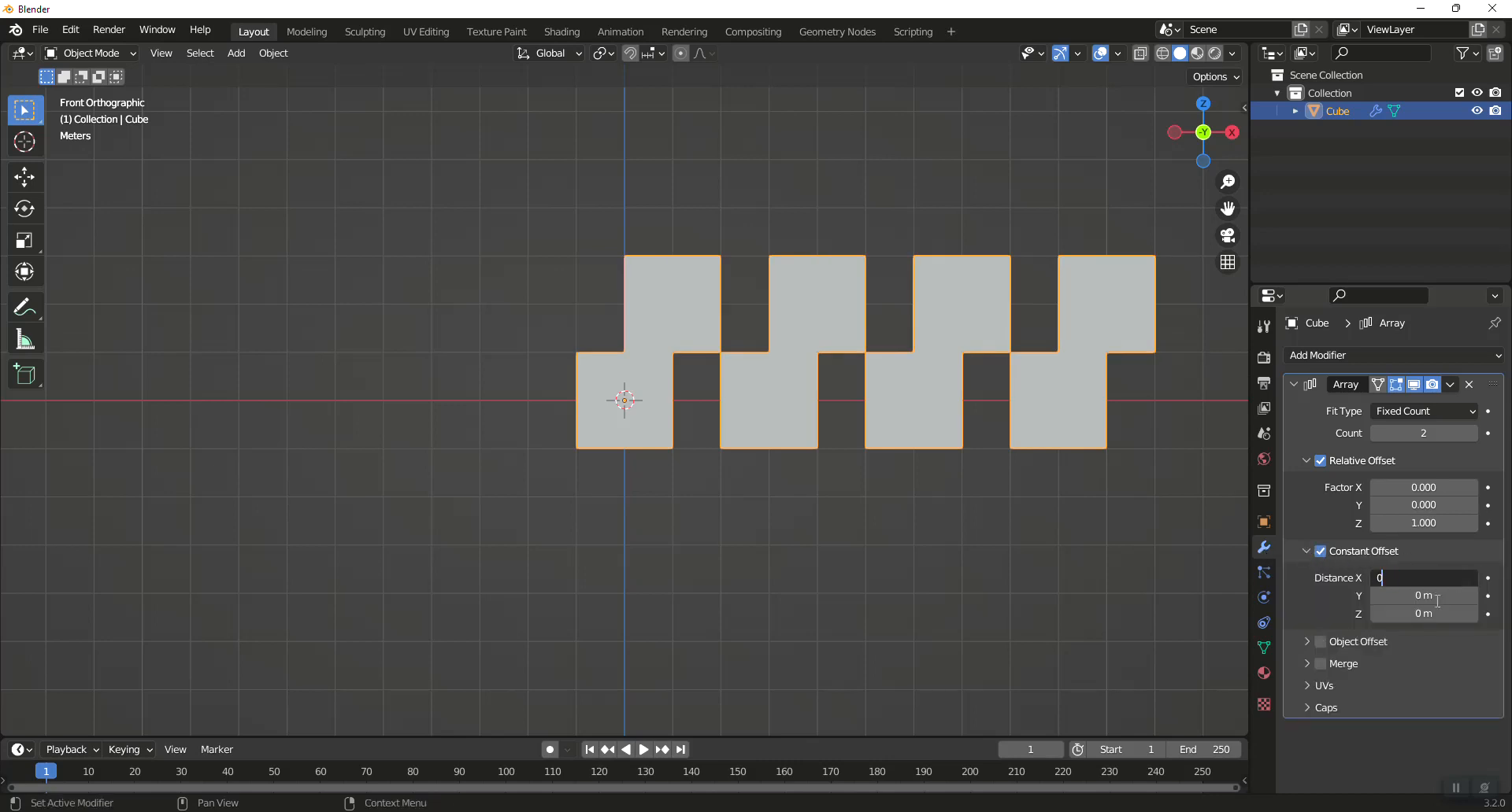
key("Return")
left_click(1427, 614)
key("Tab")
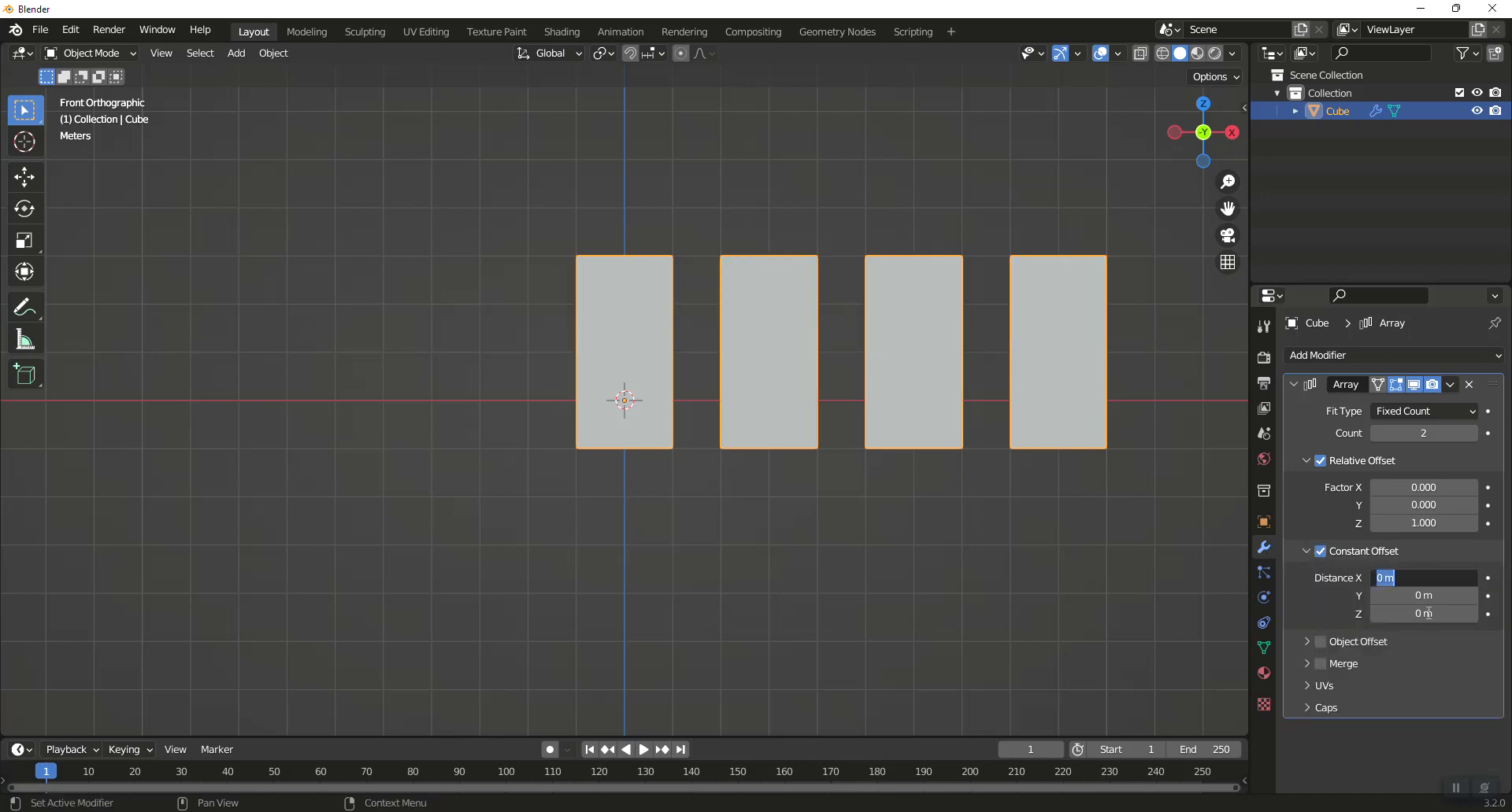
left_click(1424, 614)
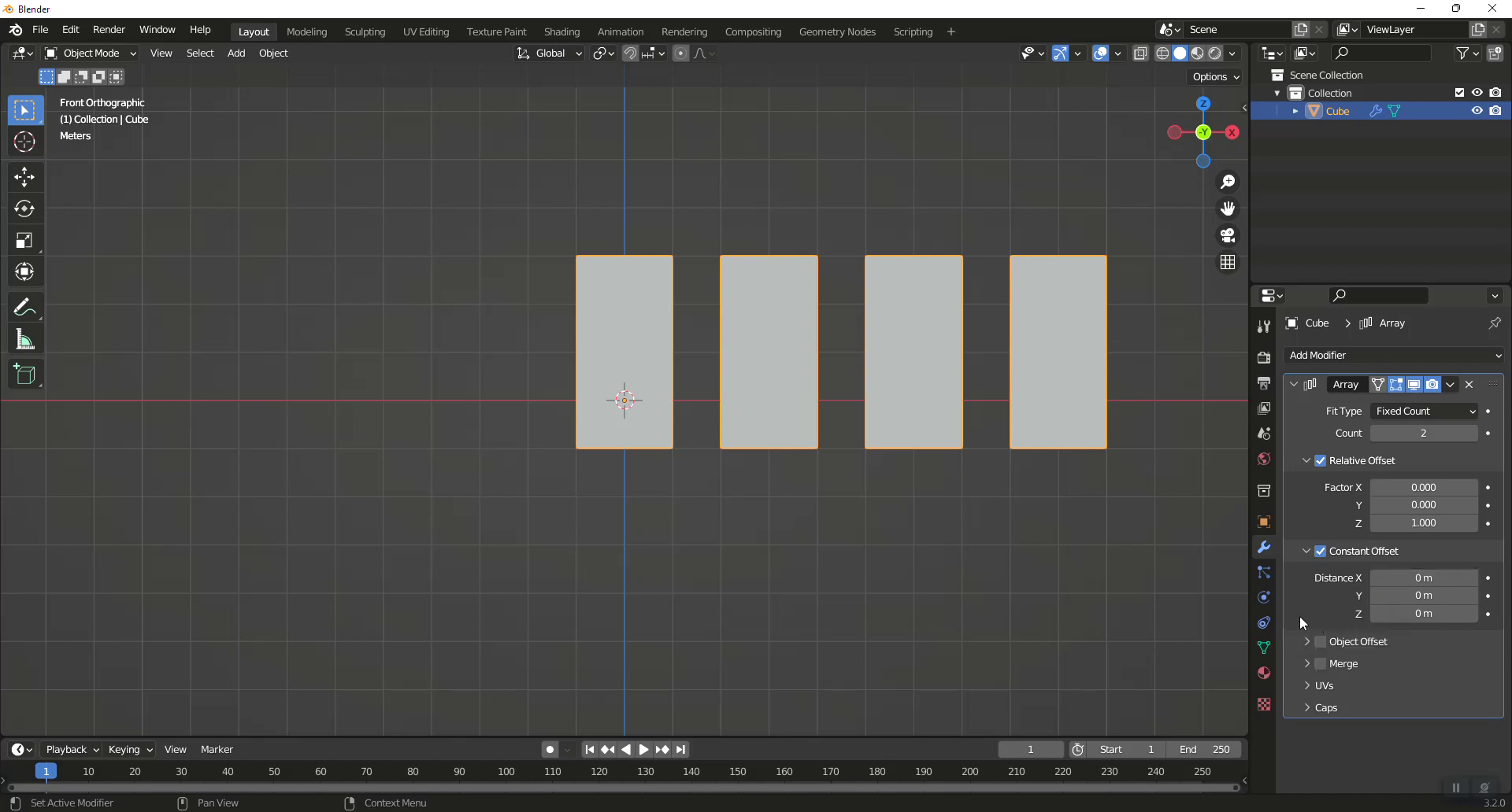
left_click(1463, 639)
left_click(1432, 614)
type("1")
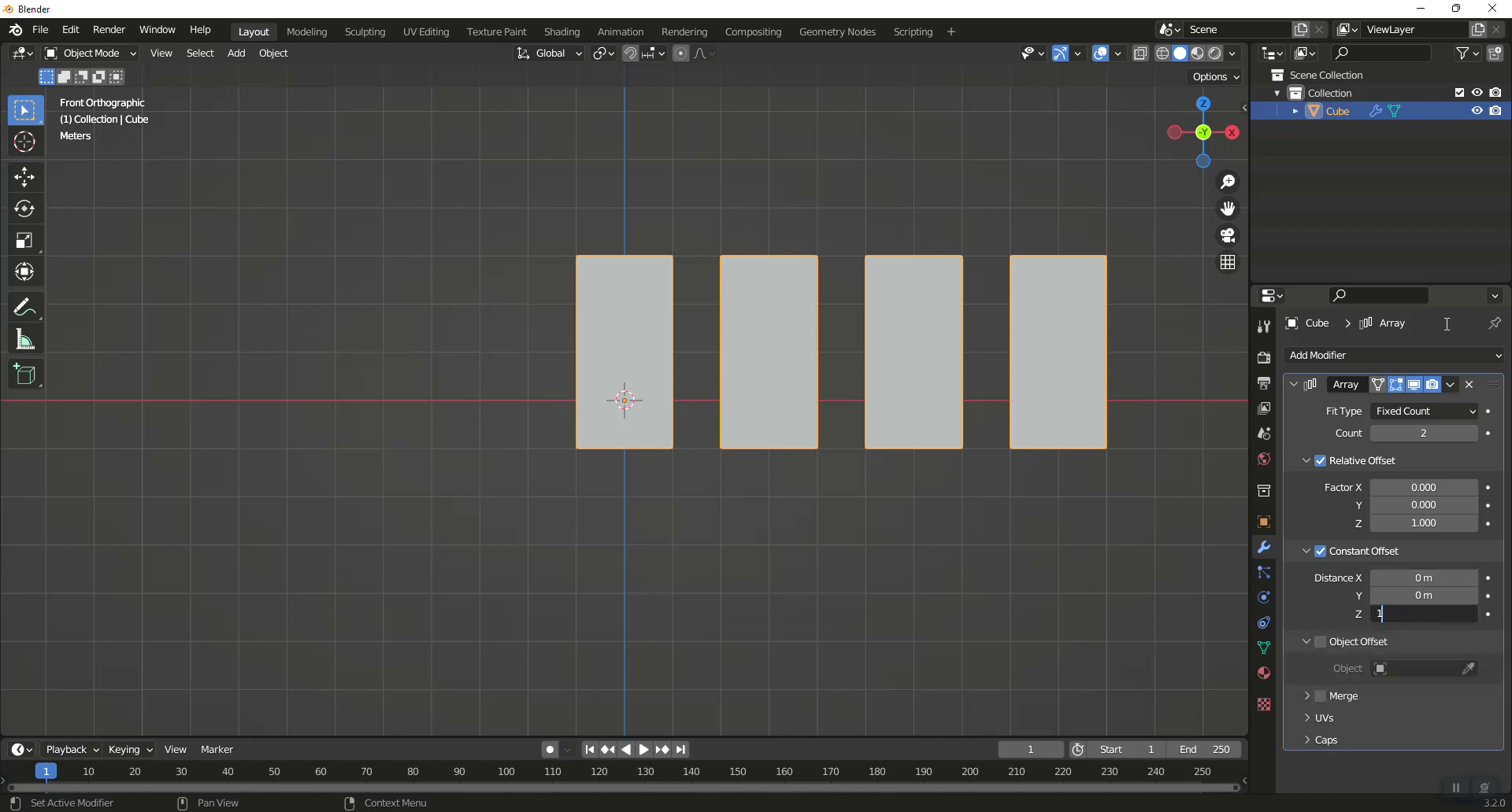
key("Return")
Raise the vertical array's count to 4 and apply the modifier to complete the block of cubes.
left_click(1471, 433)
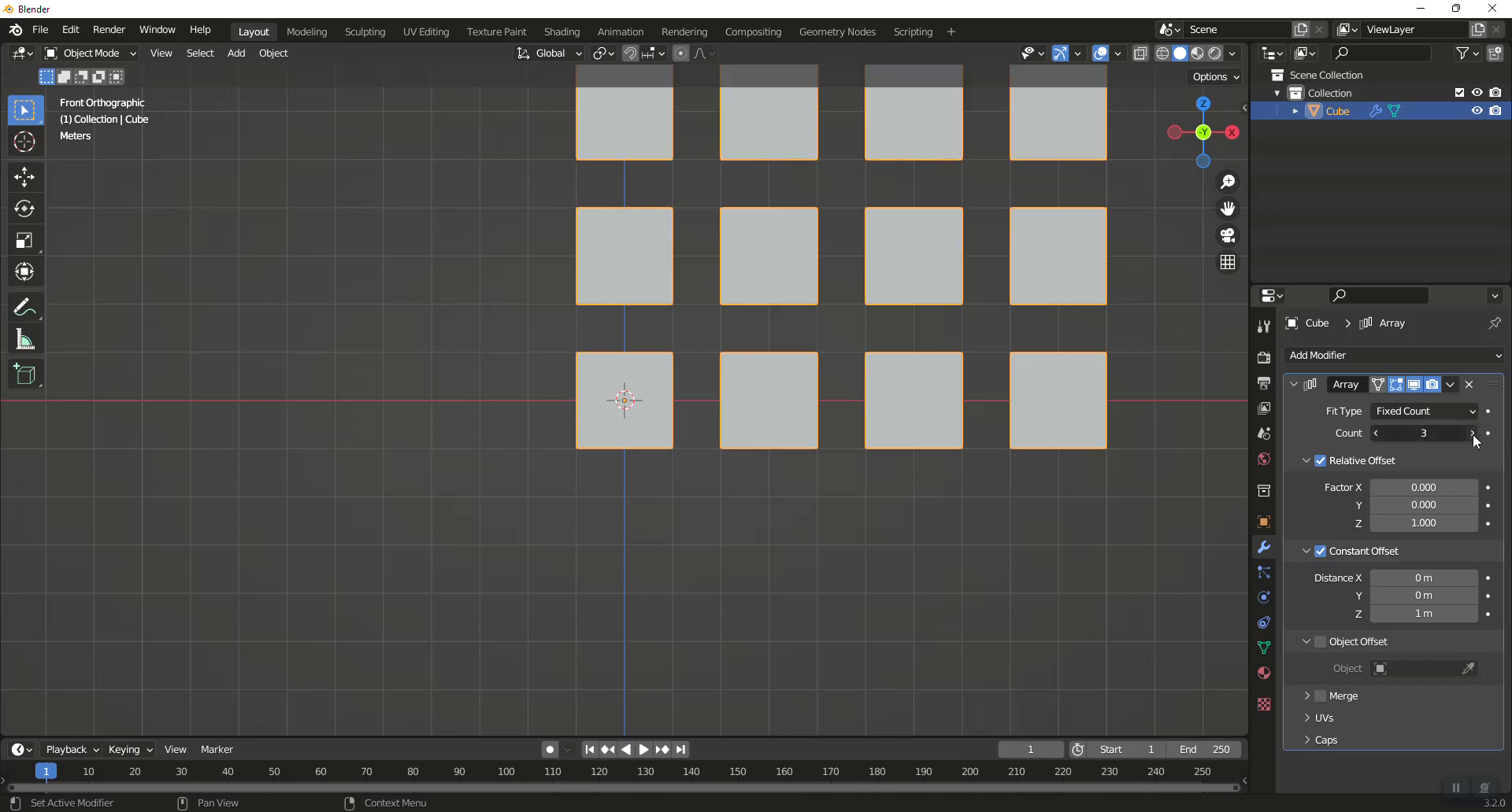
left_click(1449, 384)
left_click(1415, 408)
middle_click_drag(1134, 494, 1034, 449)
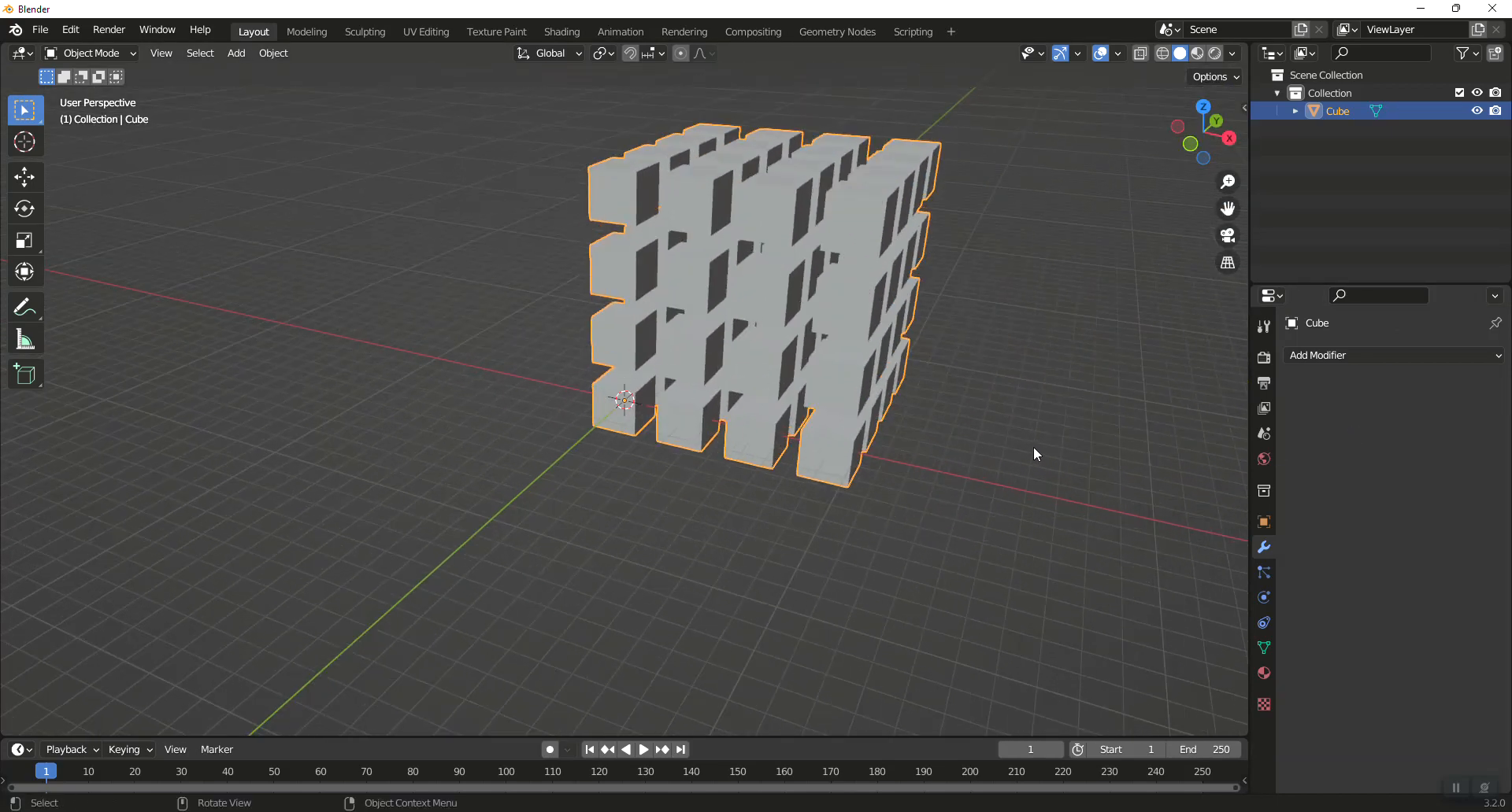
scroll(1033, 446, "up", 3)
scroll(1014, 469, "down", 1)
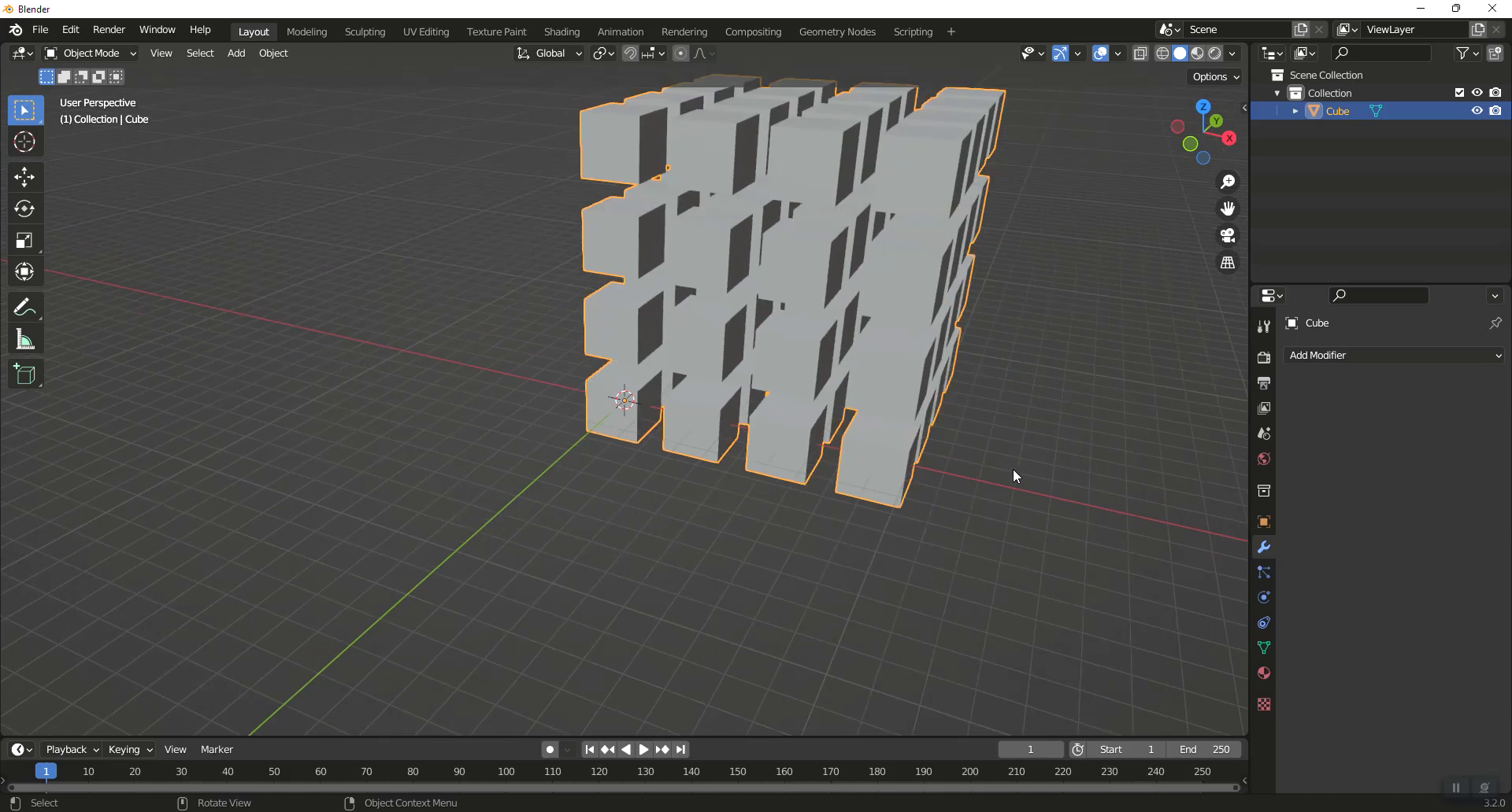
Enlarge the timeline area as a Shader Editor and create a new material for the cube grid.
left_click_drag(460, 737, 475, 610)
left_click(224, 622)
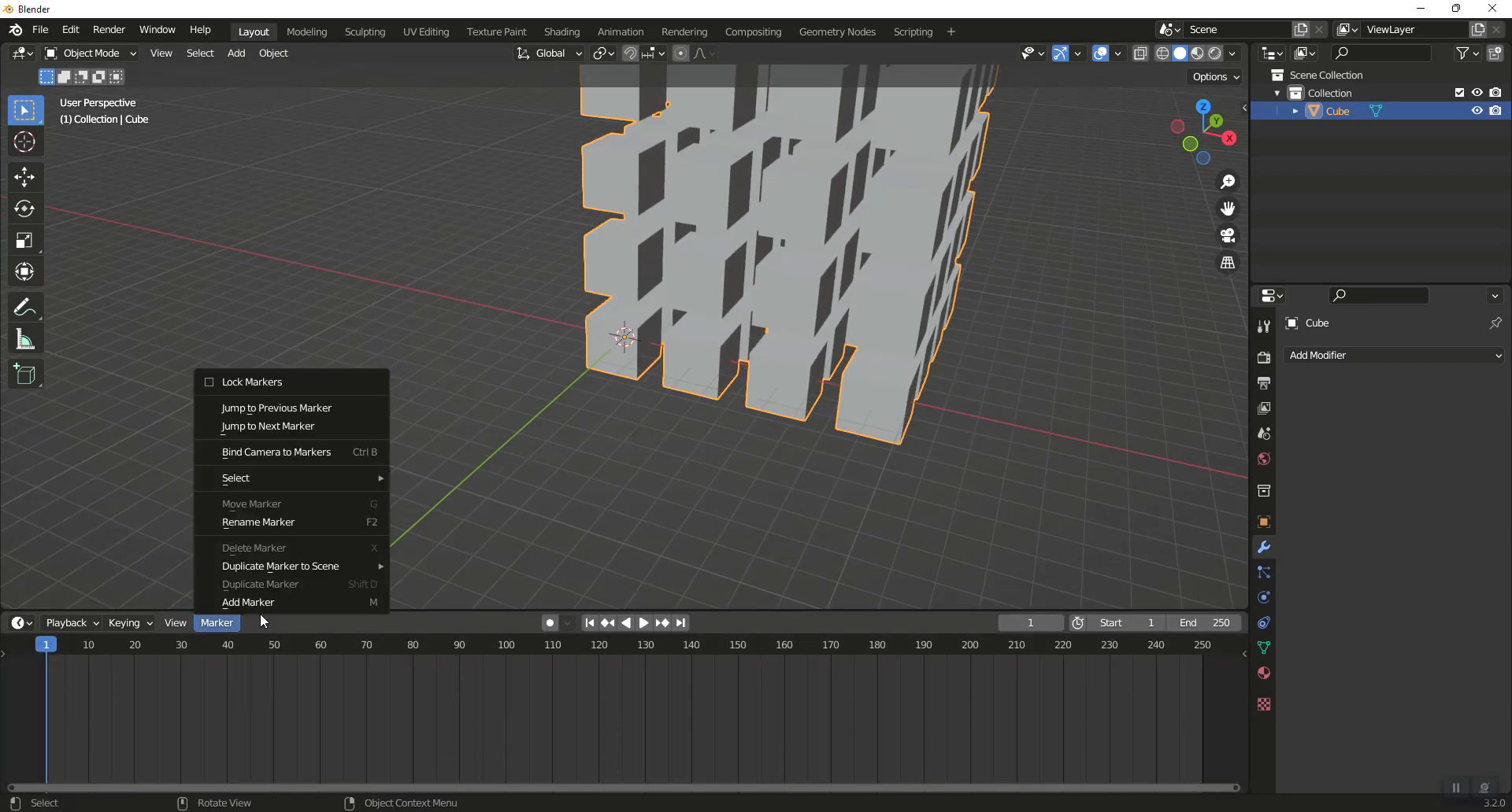
left_click(25, 625)
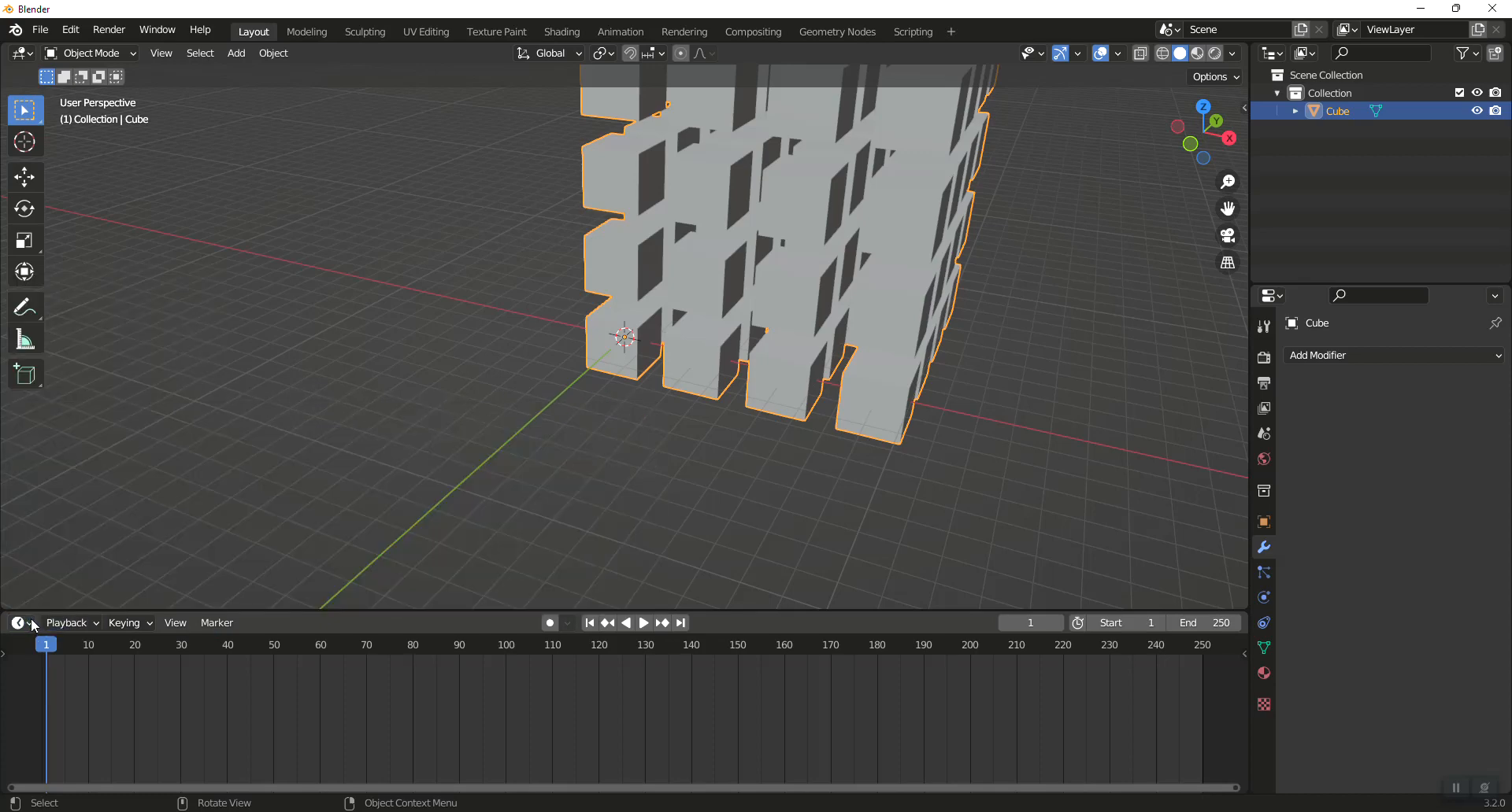
left_click(17, 623)
left_click(50, 567)
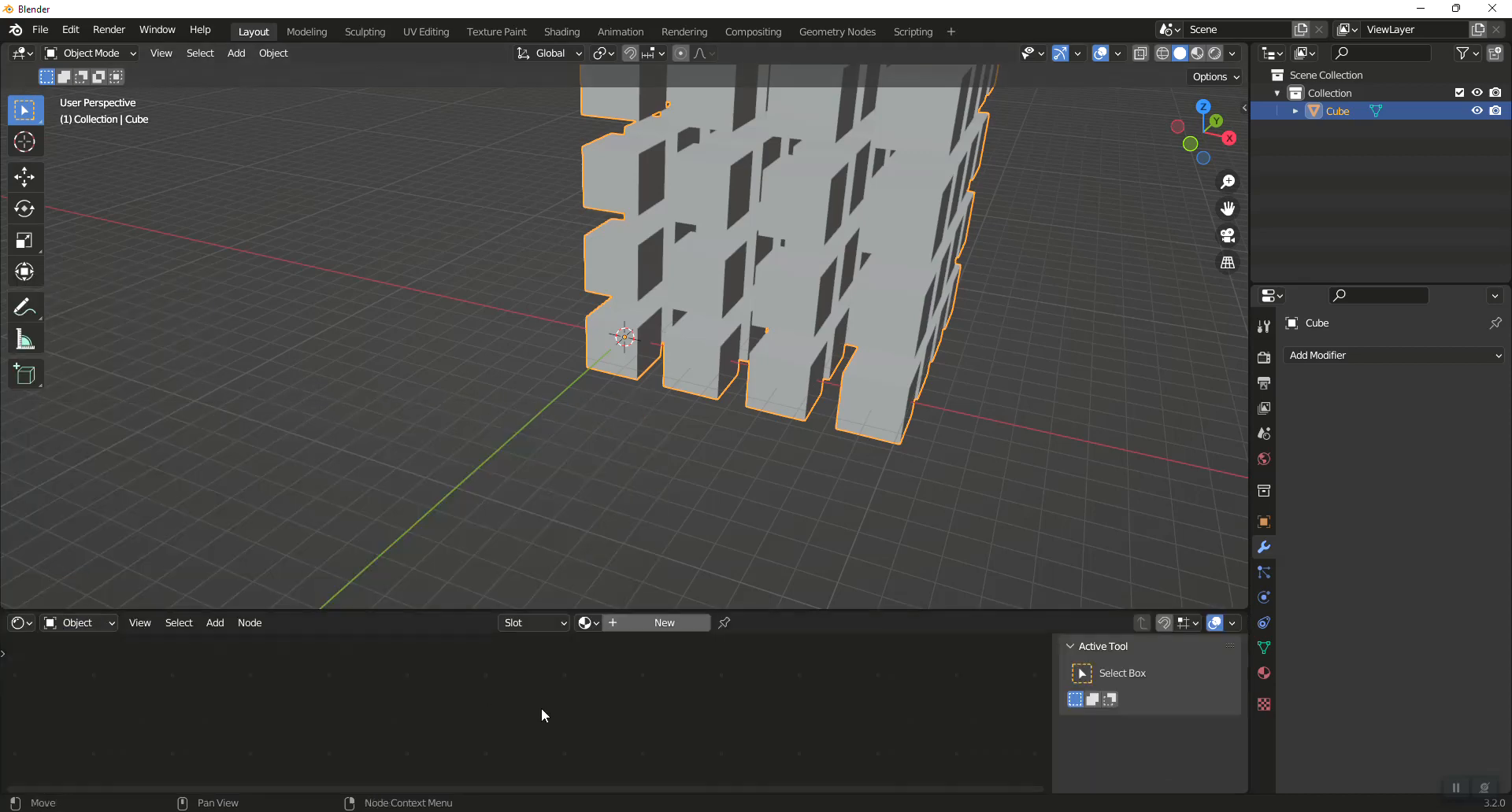
left_click(643, 624)
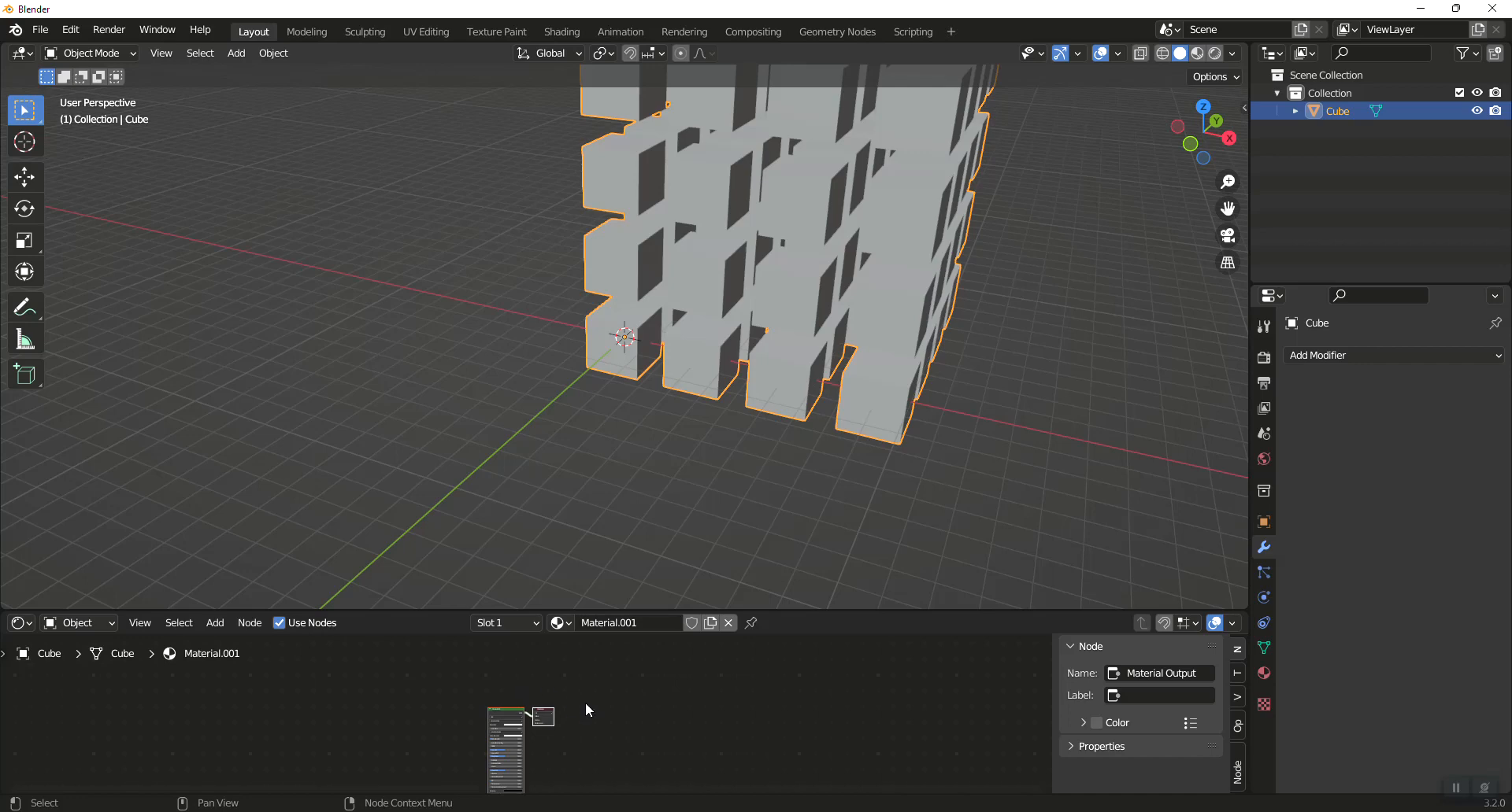
Enlarge the Shader Editor area and add an Object Info node beside the Principled BSDF node.
key("Home")
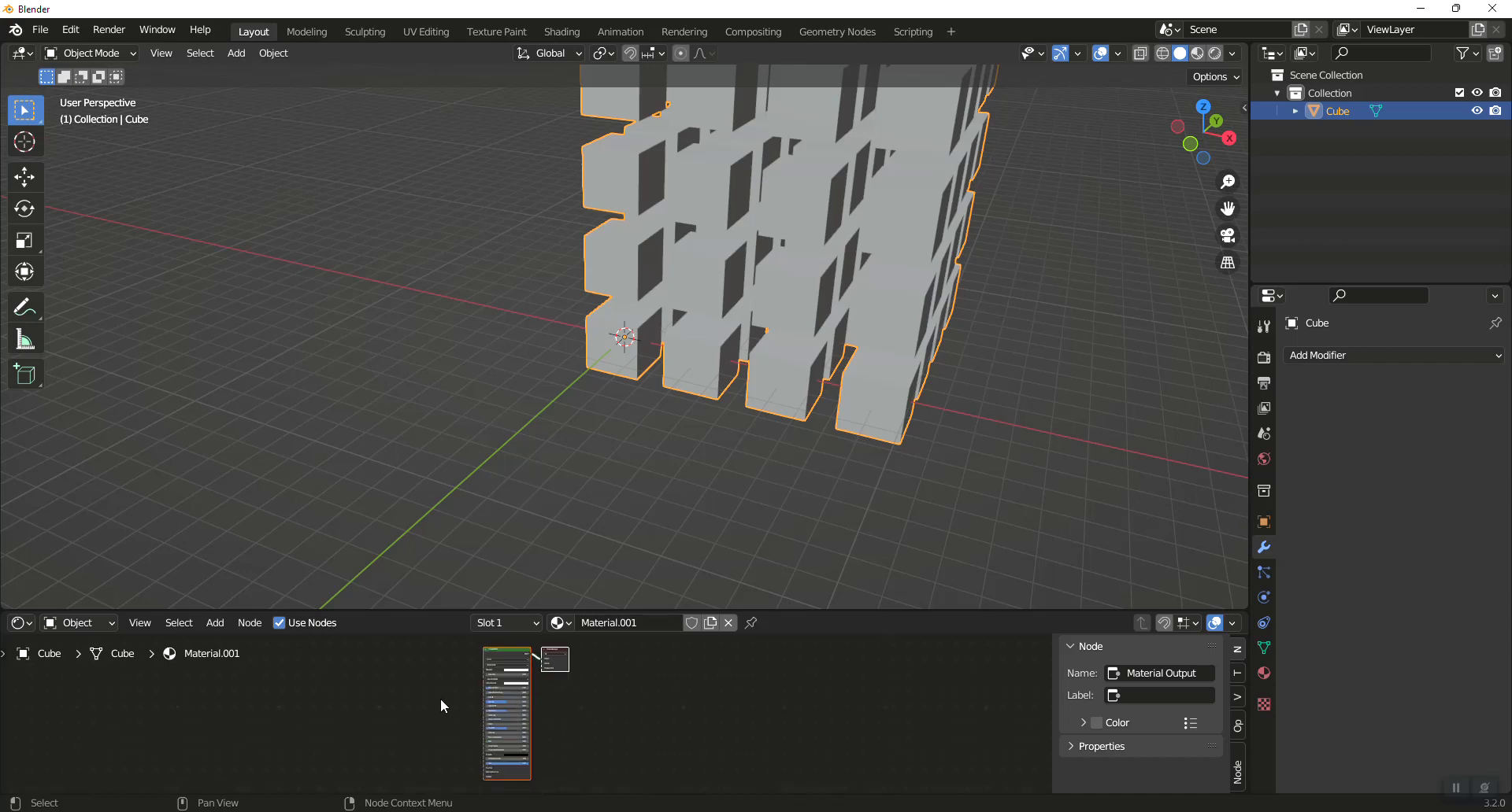
left_click_drag(610, 609, 603, 489)
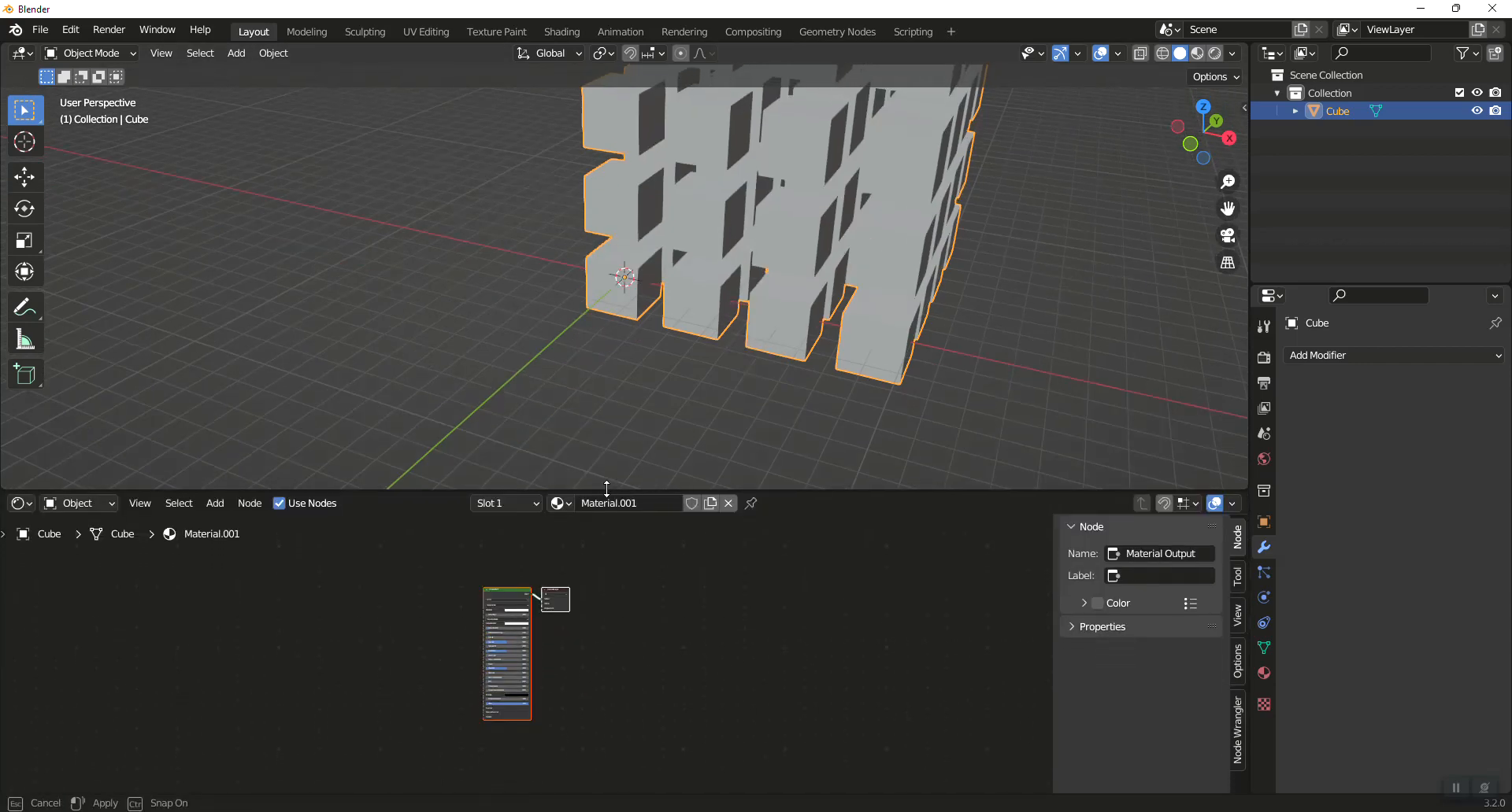
key("shift+a")
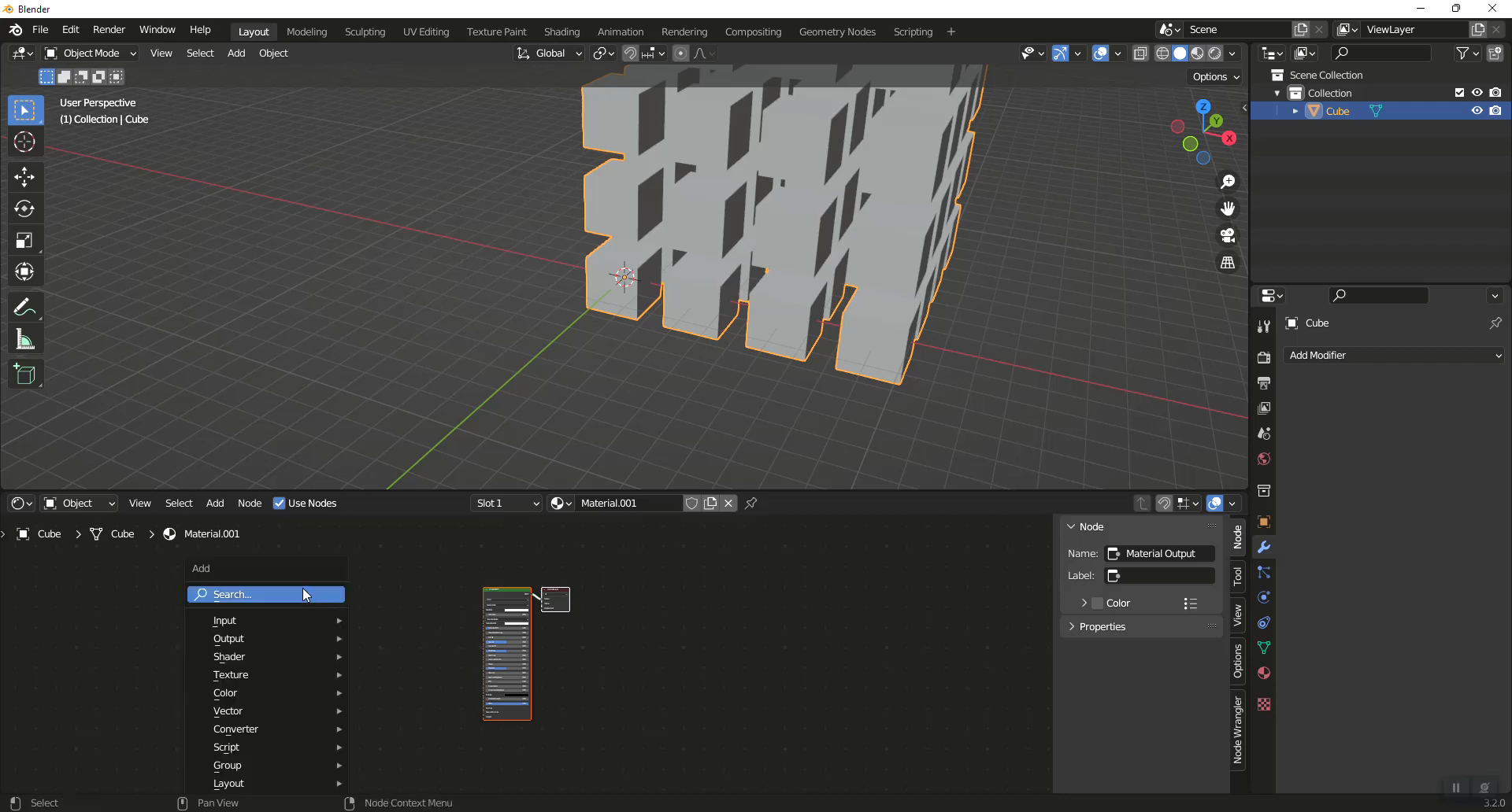
left_click(304, 592)
type("OBJECT")
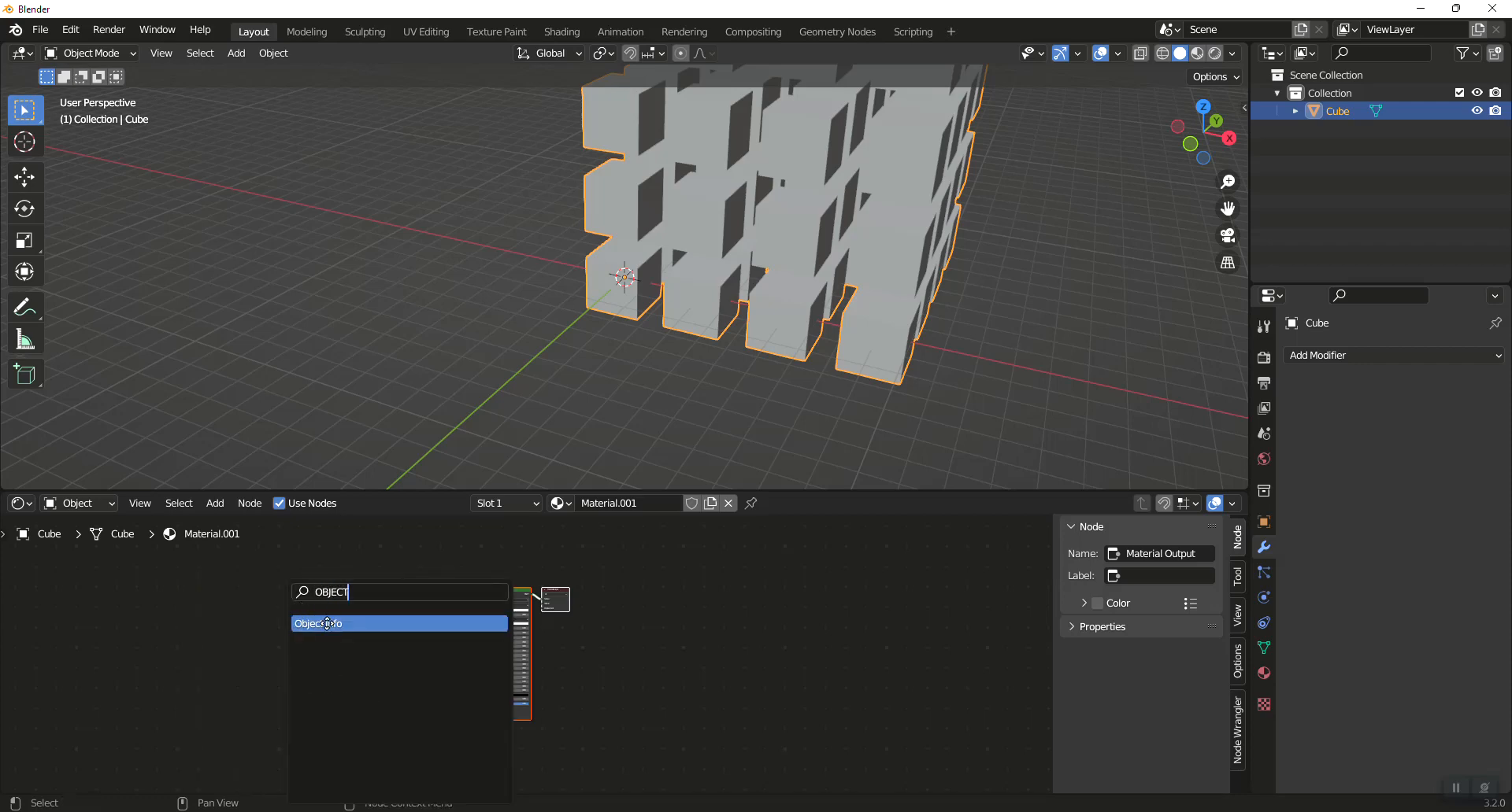
key("Return")
left_click(299, 634)
Add a ColorRamp node between the Object Info node and the Principled BSDF node.
key("shift+a")
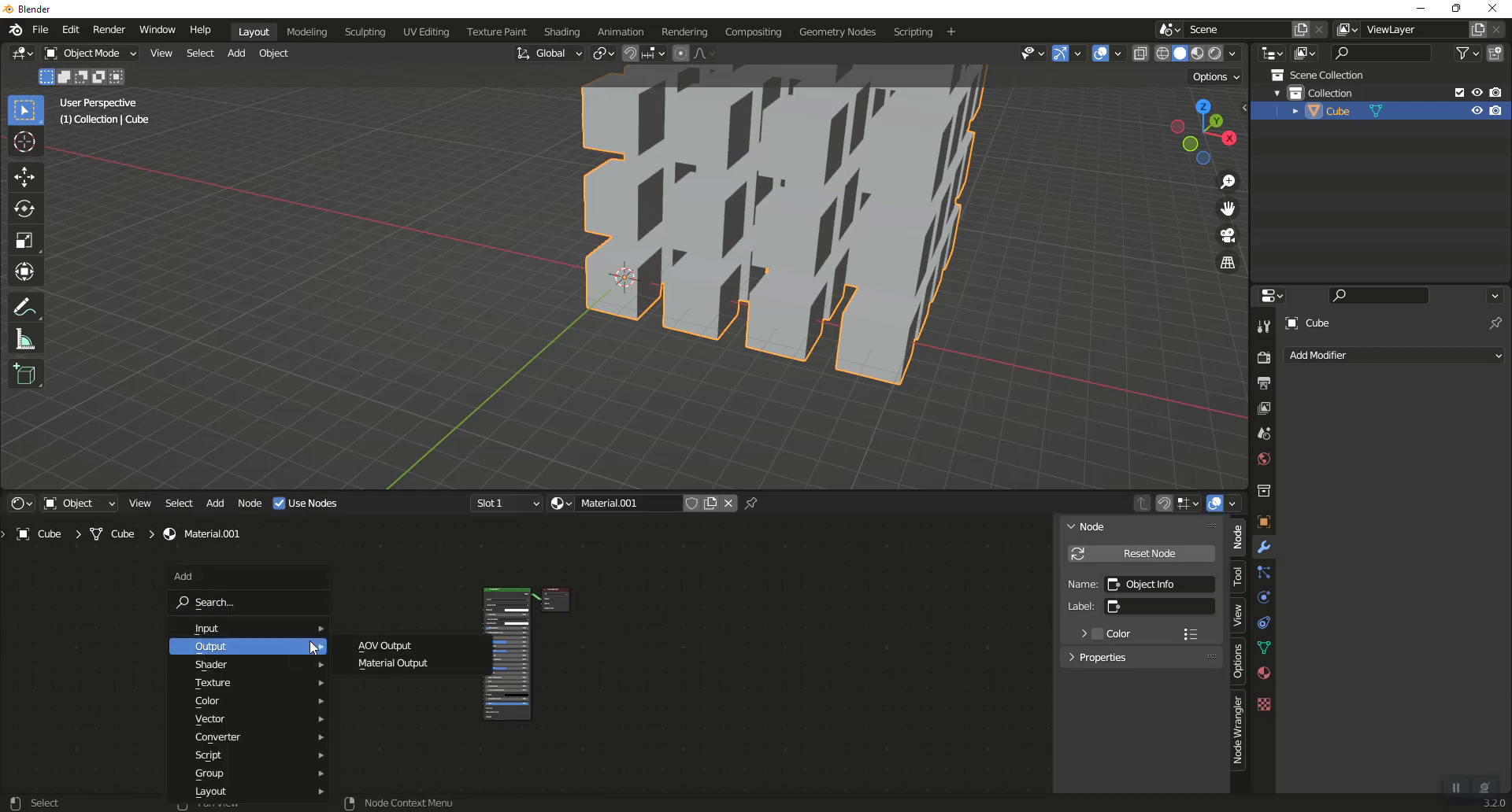
left_click(294, 607)
type("COLO")
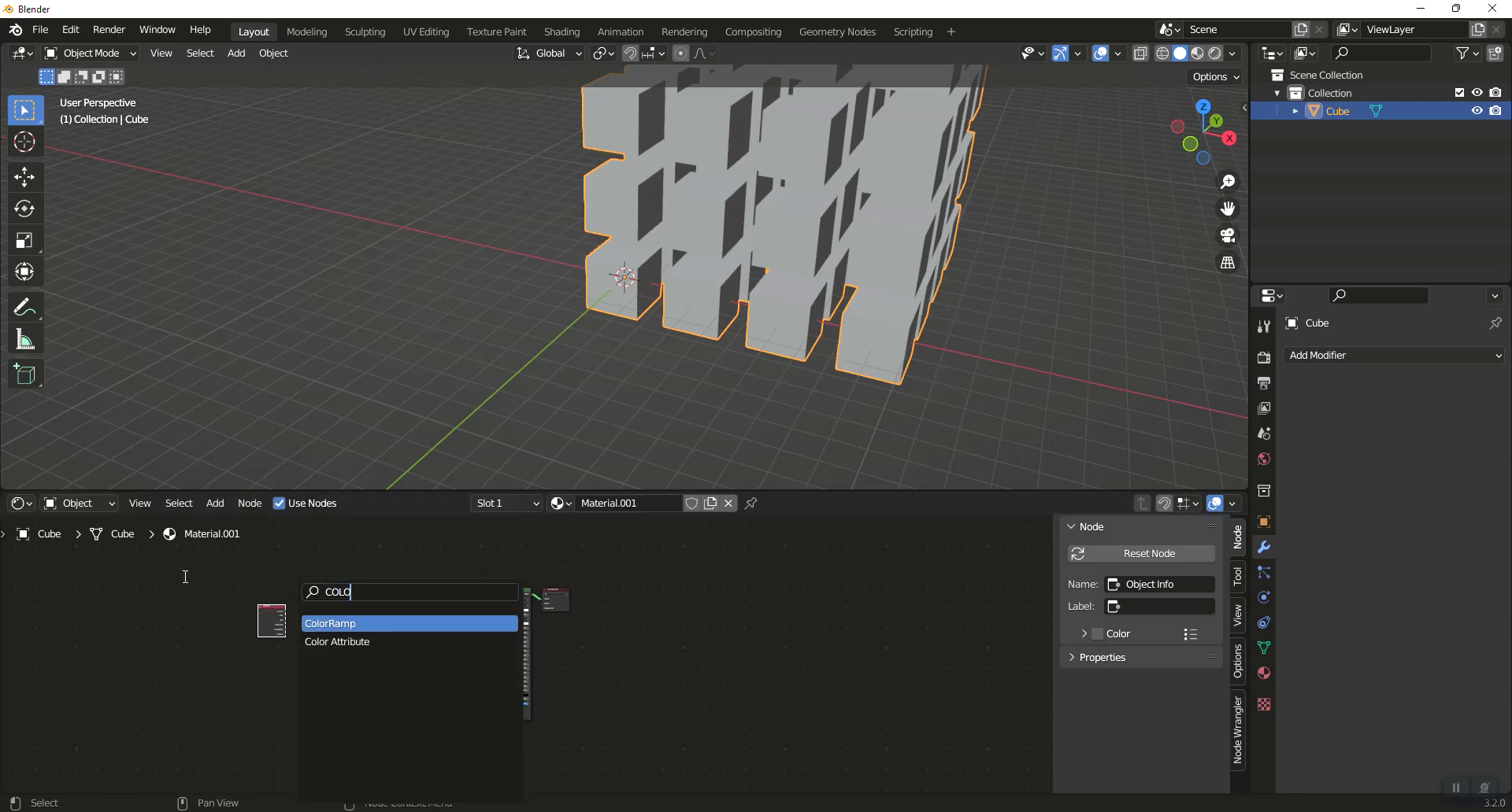
left_click(321, 624)
left_click(378, 636)
Connect the Object Info node's Random output to the ColorRamp's Fac, and the ColorRamp's Color output to Base Color.
left_click(282, 628)
key("KP_Decimal")
scroll(588, 735, "up", 5)
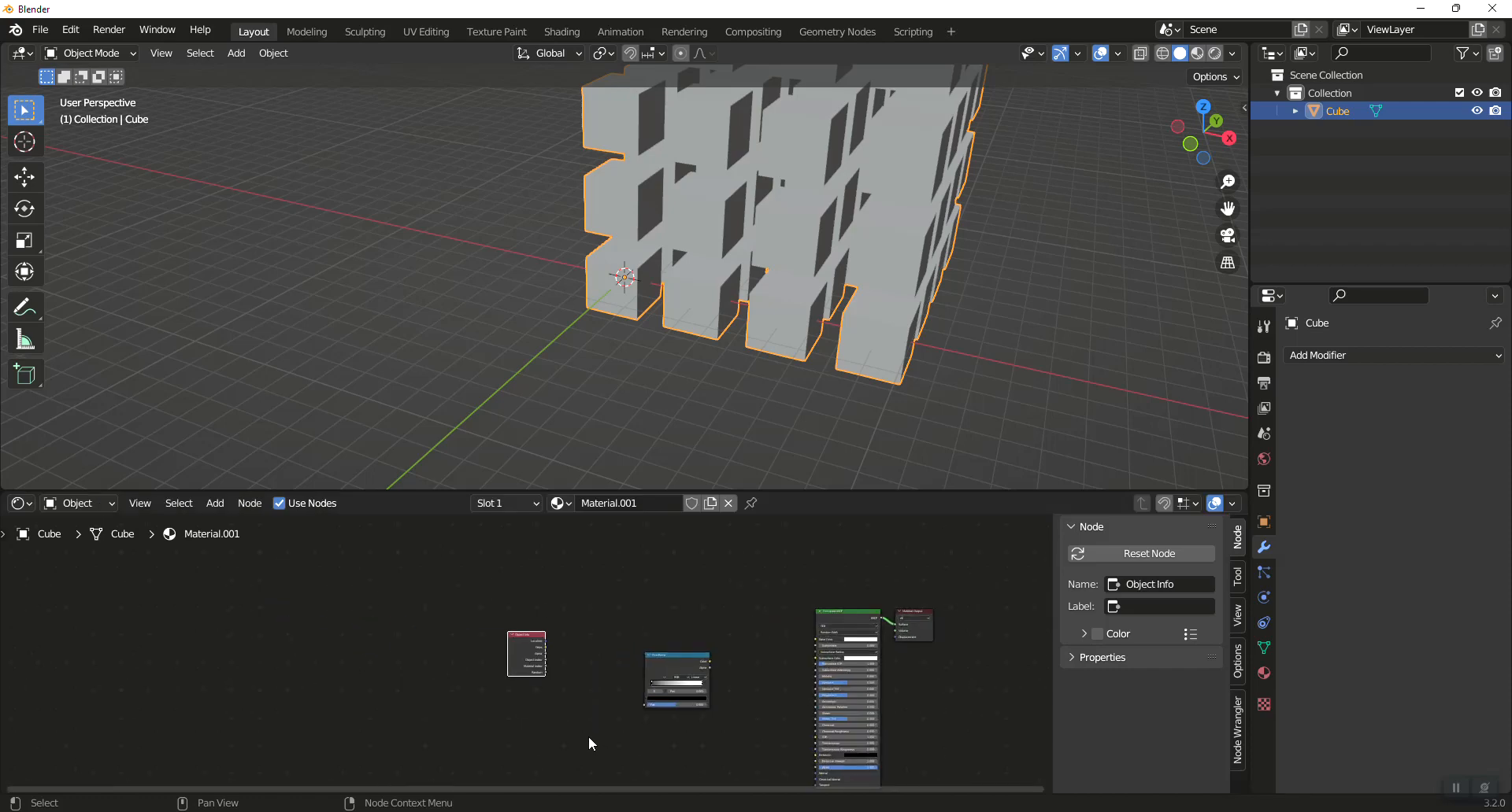
left_click_drag(566, 696, 779, 691)
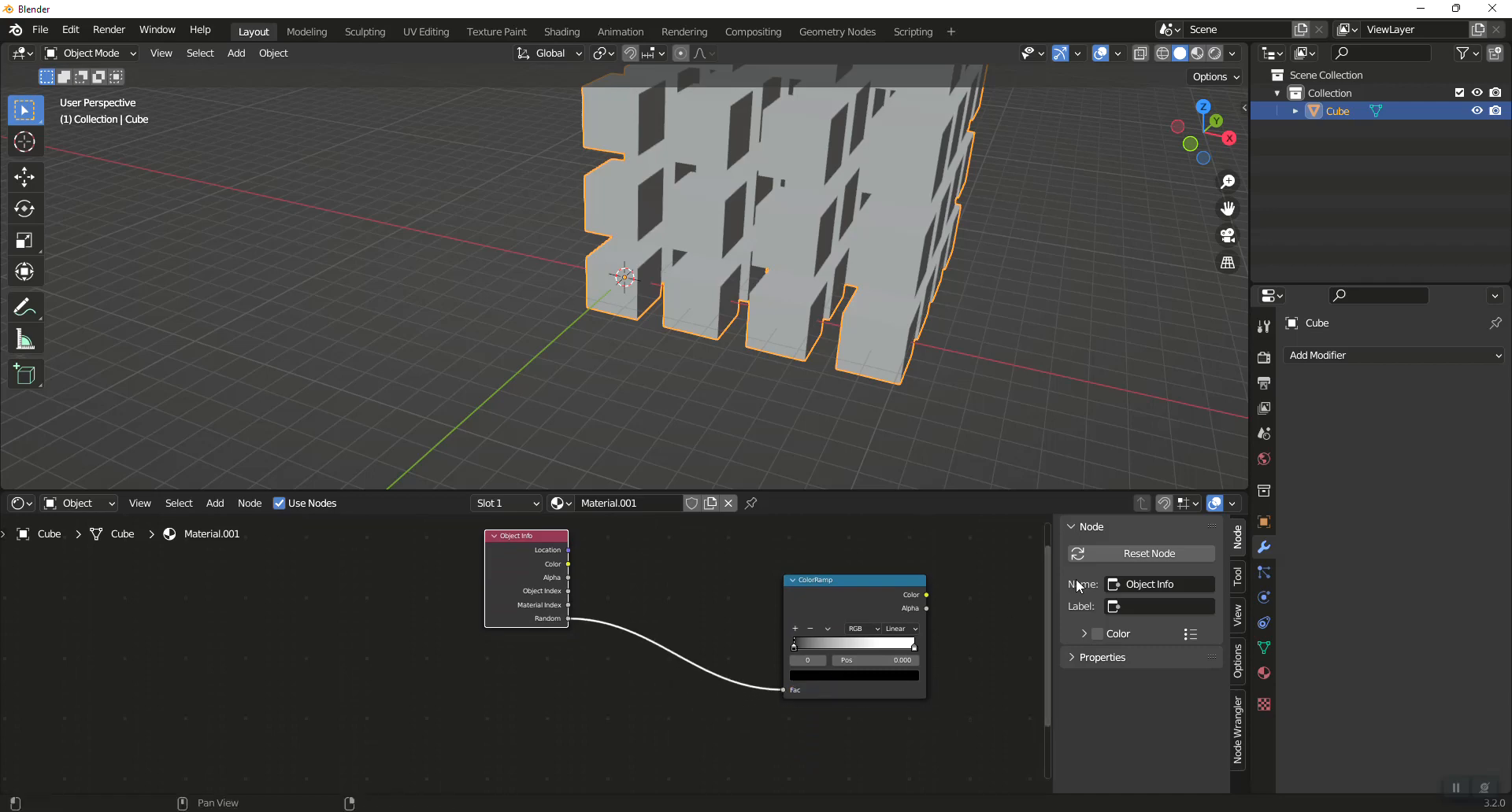
scroll(1014, 607, "up", 1)
scroll(1005, 583, "down", 1)
middle_click_drag(1039, 577, 774, 602)
left_click_drag(728, 612, 974, 557)
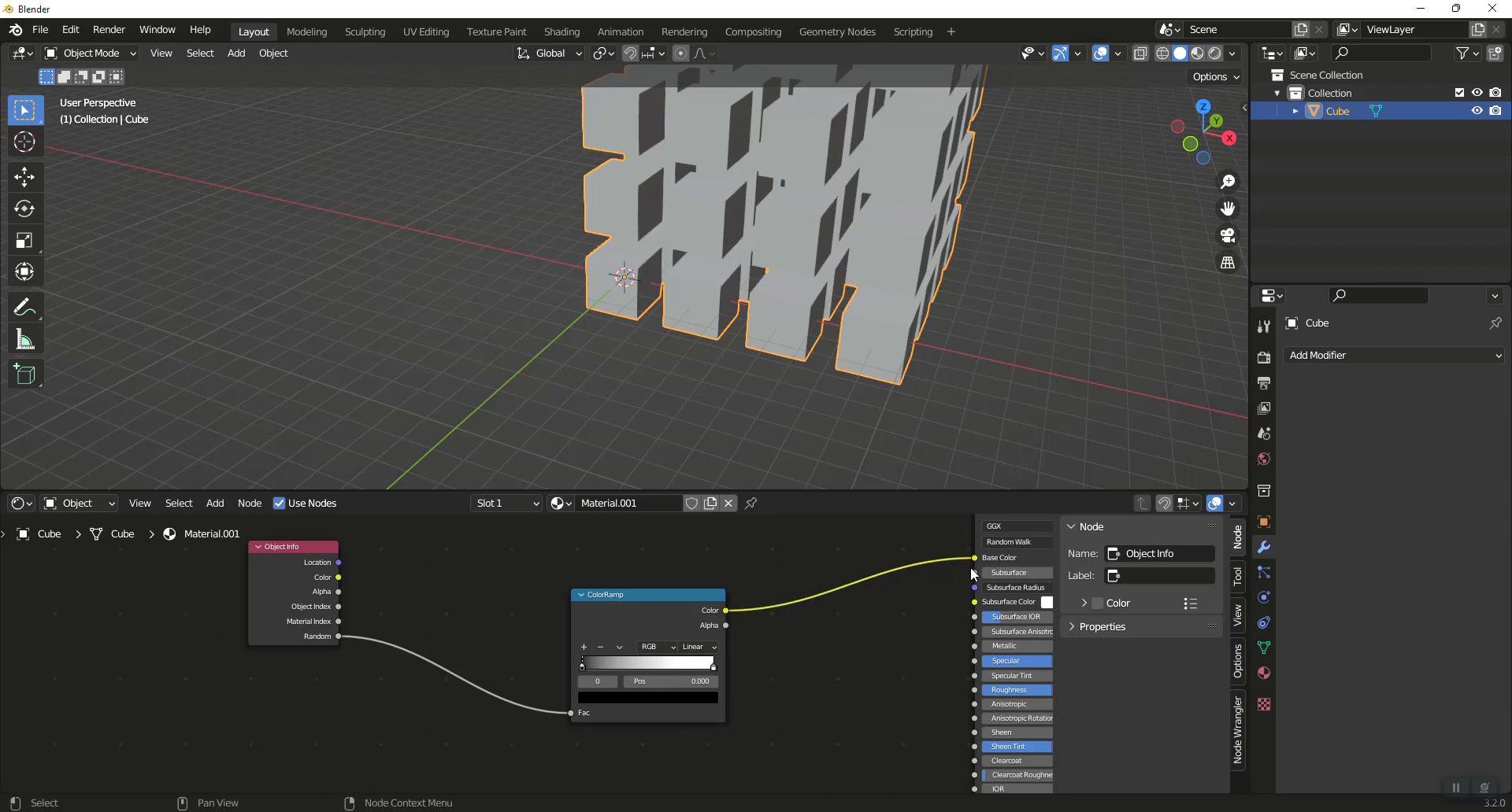
Colour the ColorRamp's first stop bright green and its last stop yellow.
left_click(614, 696)
left_click_drag(687, 601, 689, 514)
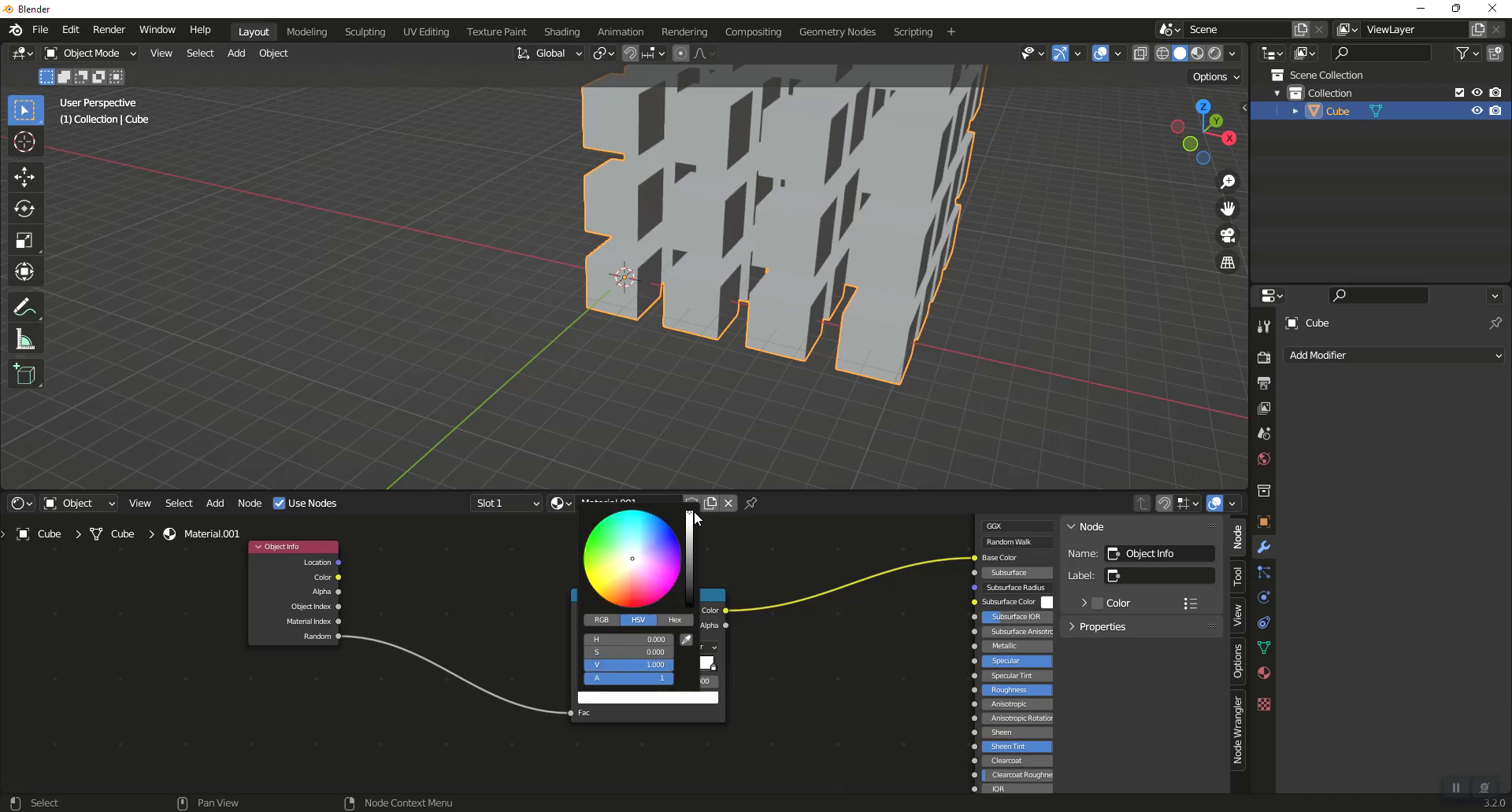
left_click(593, 539)
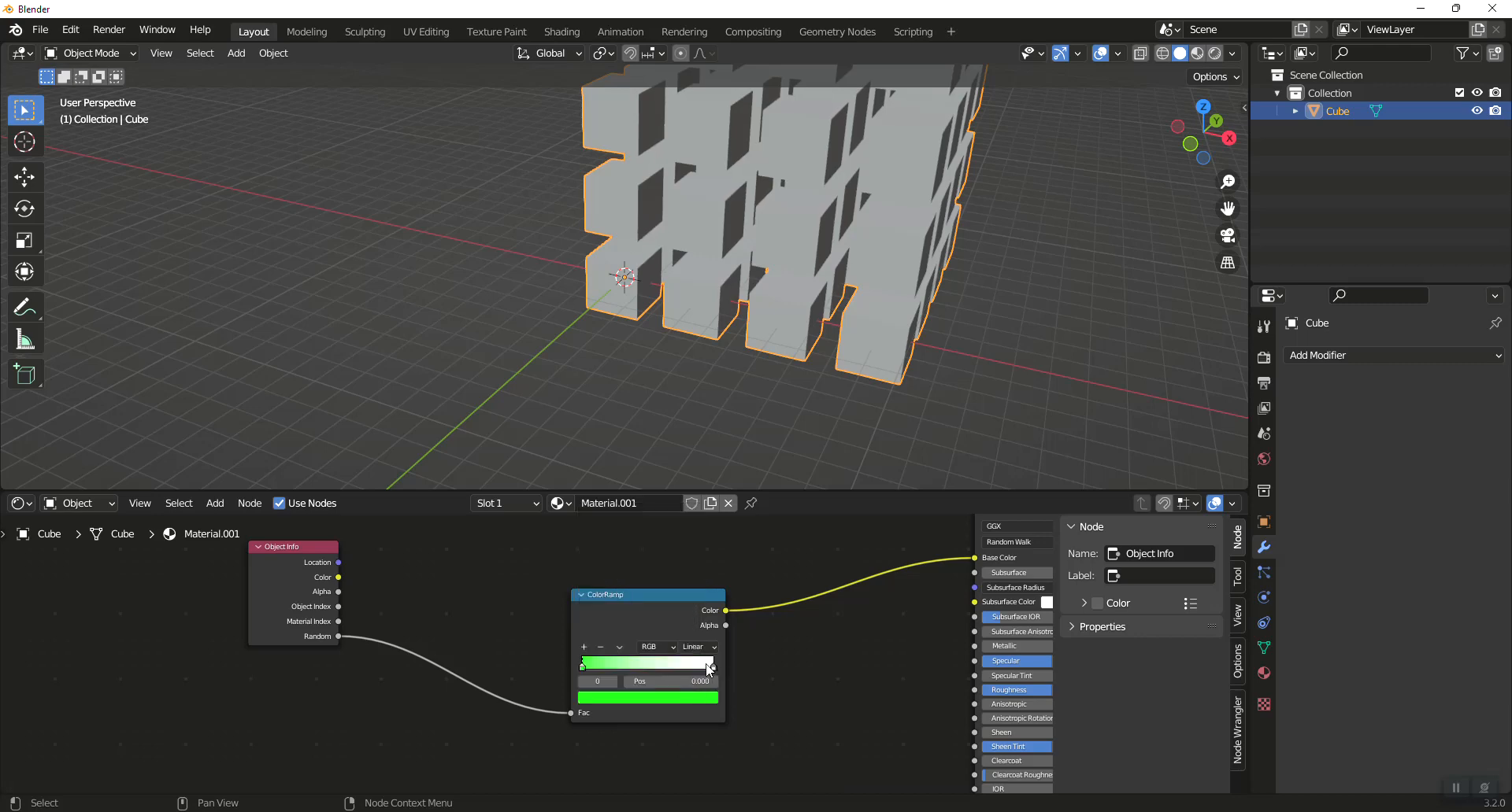
left_click(711, 668)
left_click(690, 700)
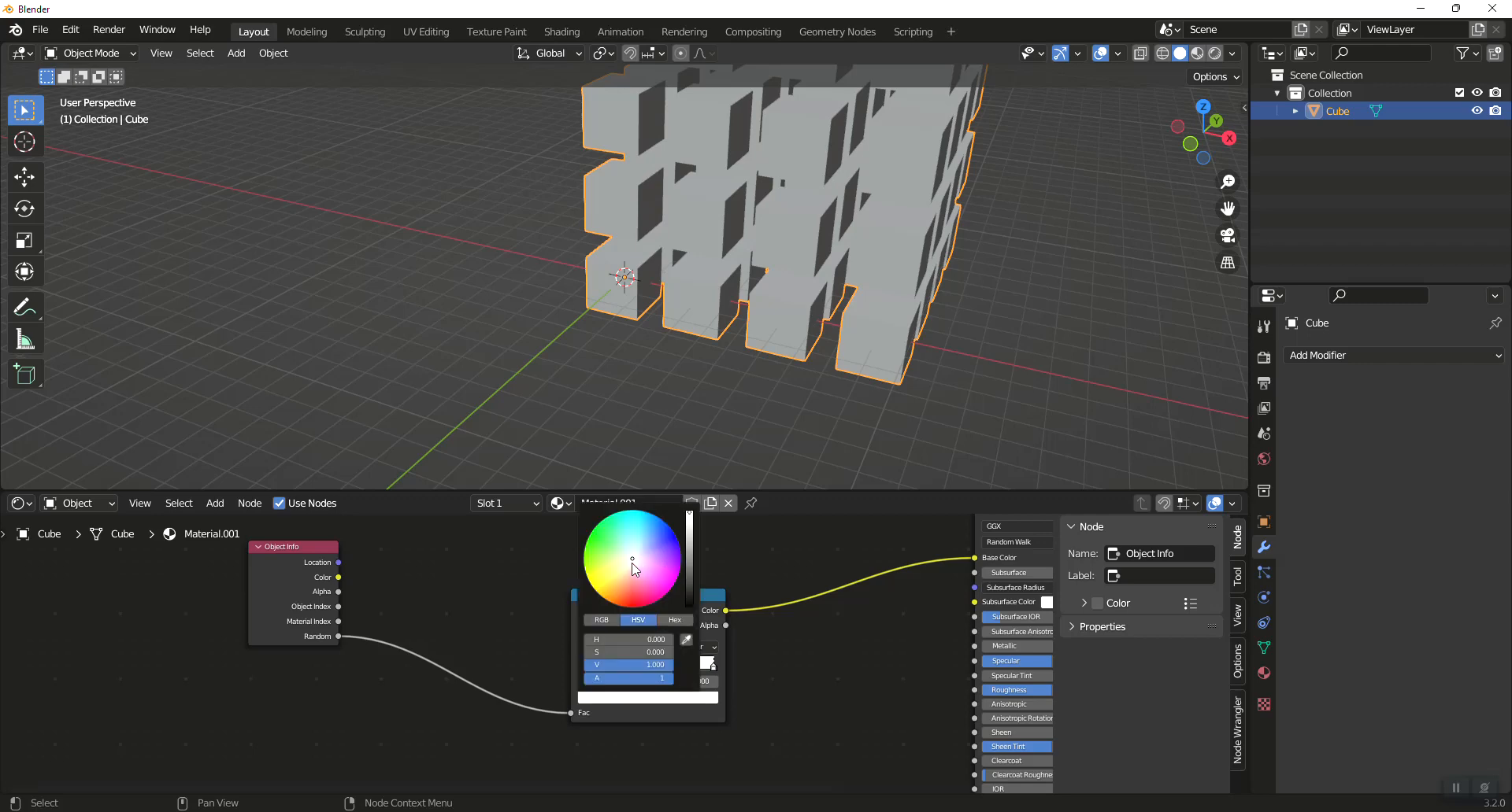
left_click(596, 574)
Deselect the cube grid and switch the 3D viewport to rendered shading.
left_click(1337, 138)
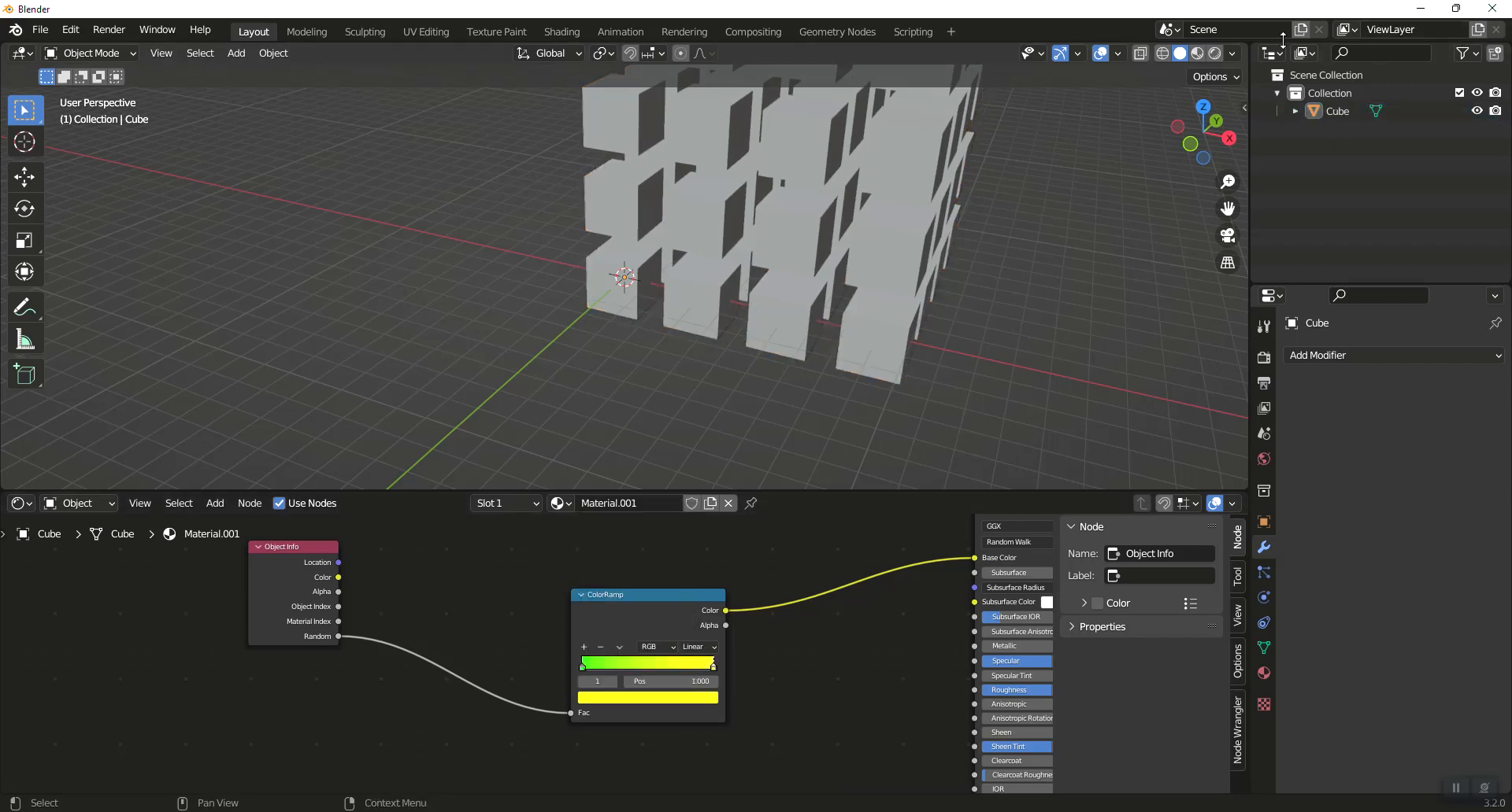
left_click(1233, 53)
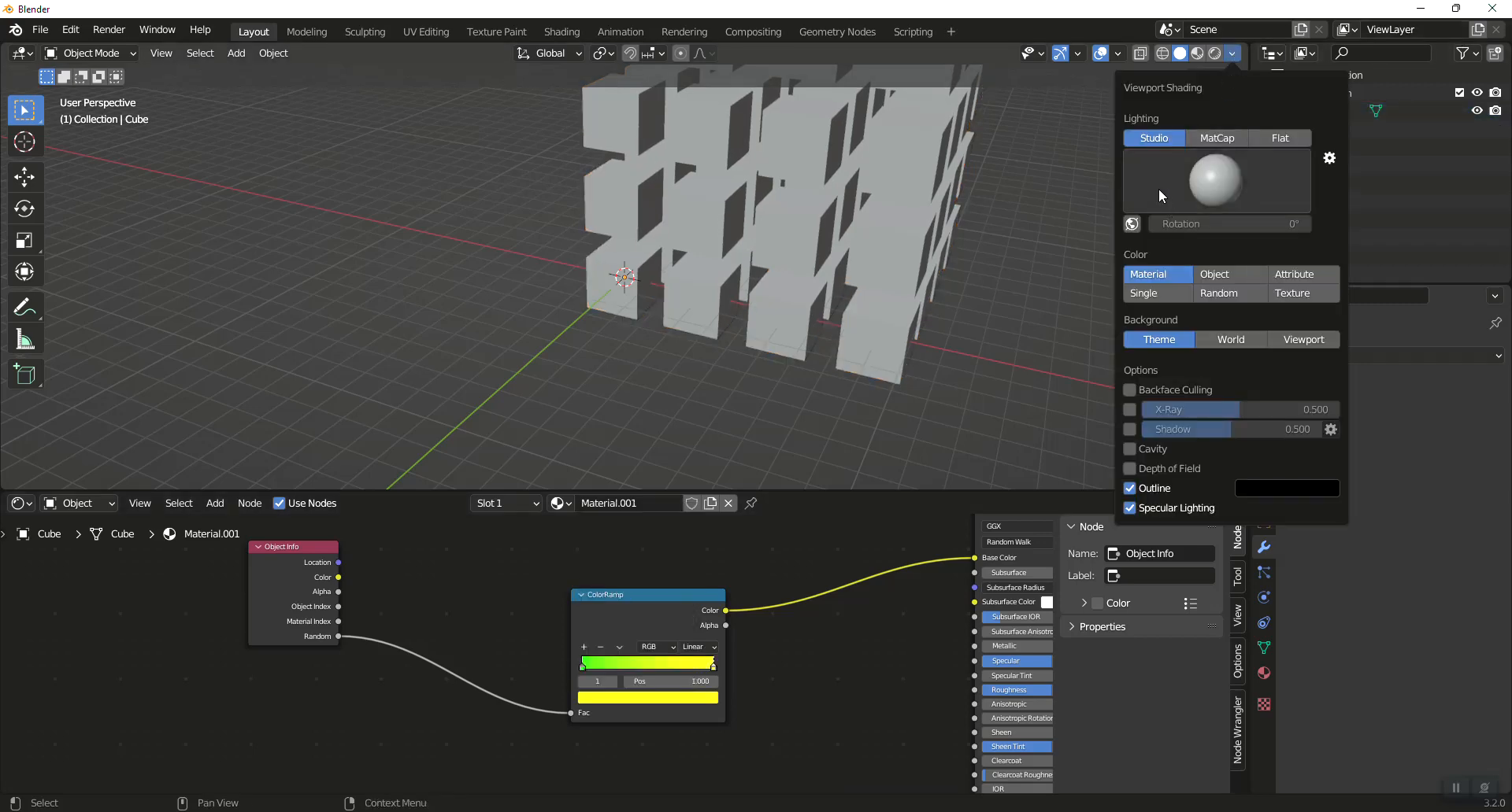
left_click(1213, 54)
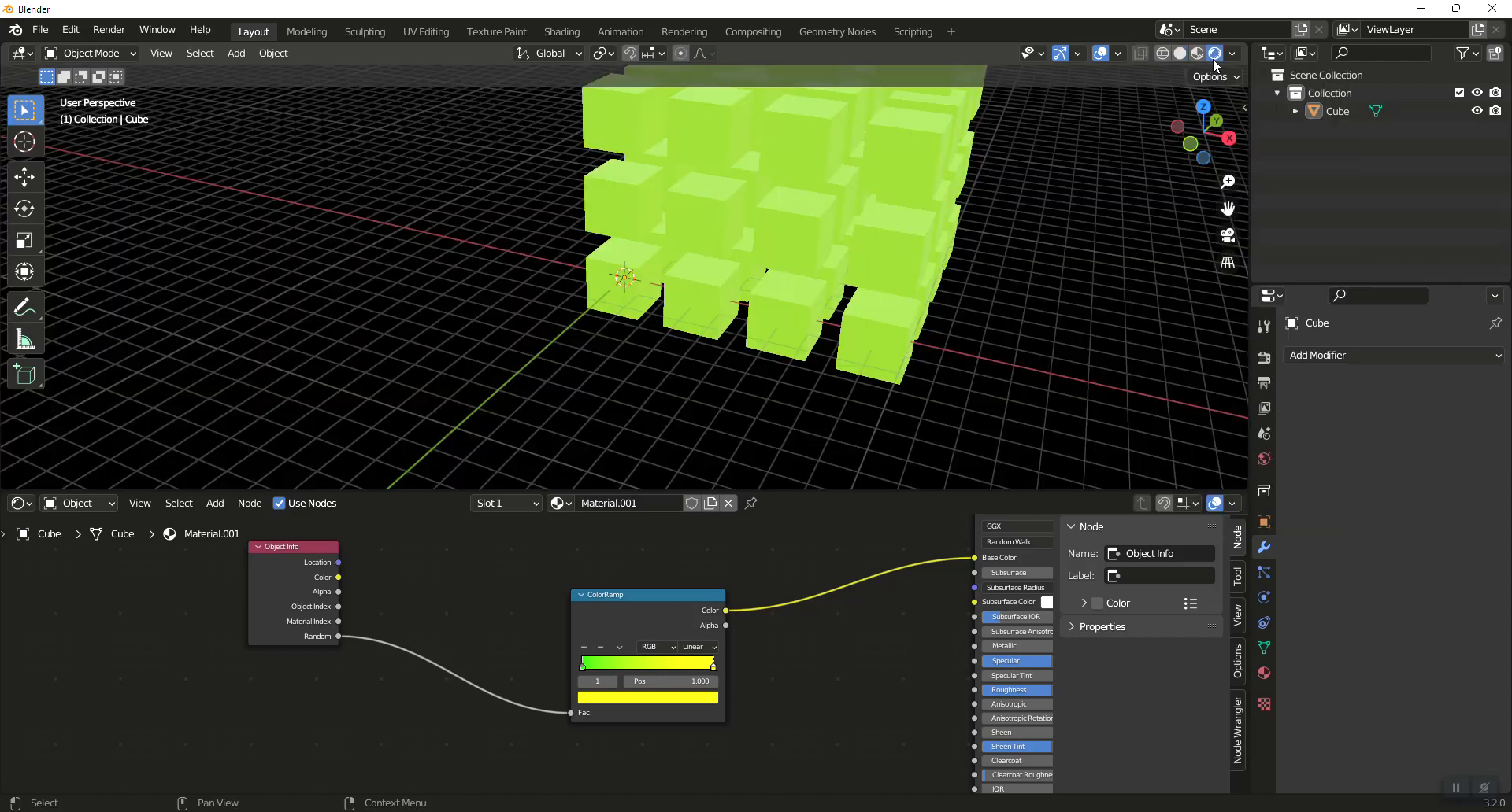
middle_click_drag(938, 286, 900, 265)
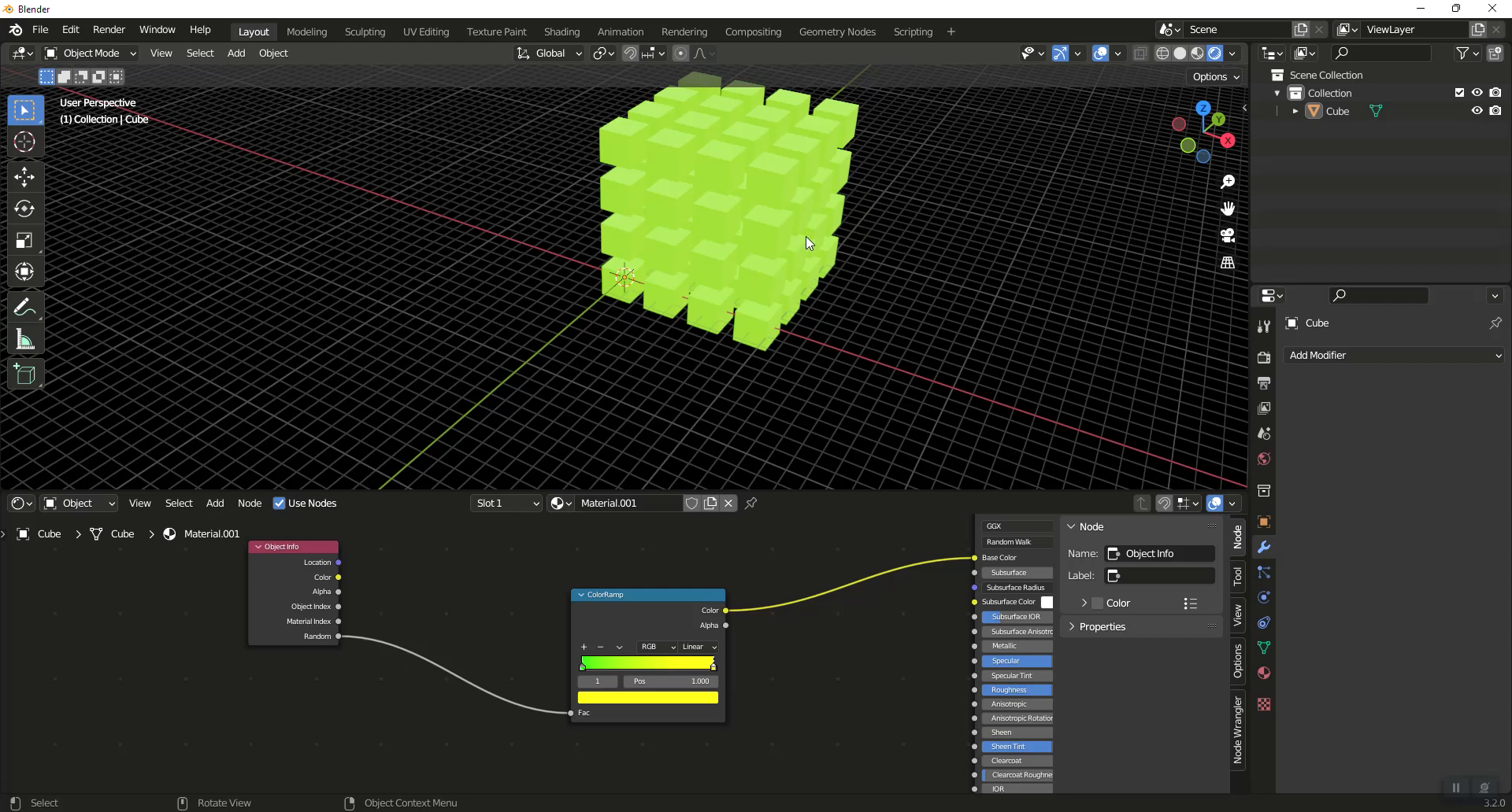
Separate the cube grid's mesh by loose parts into individual objects and return to Object Mode.
key("Tab")
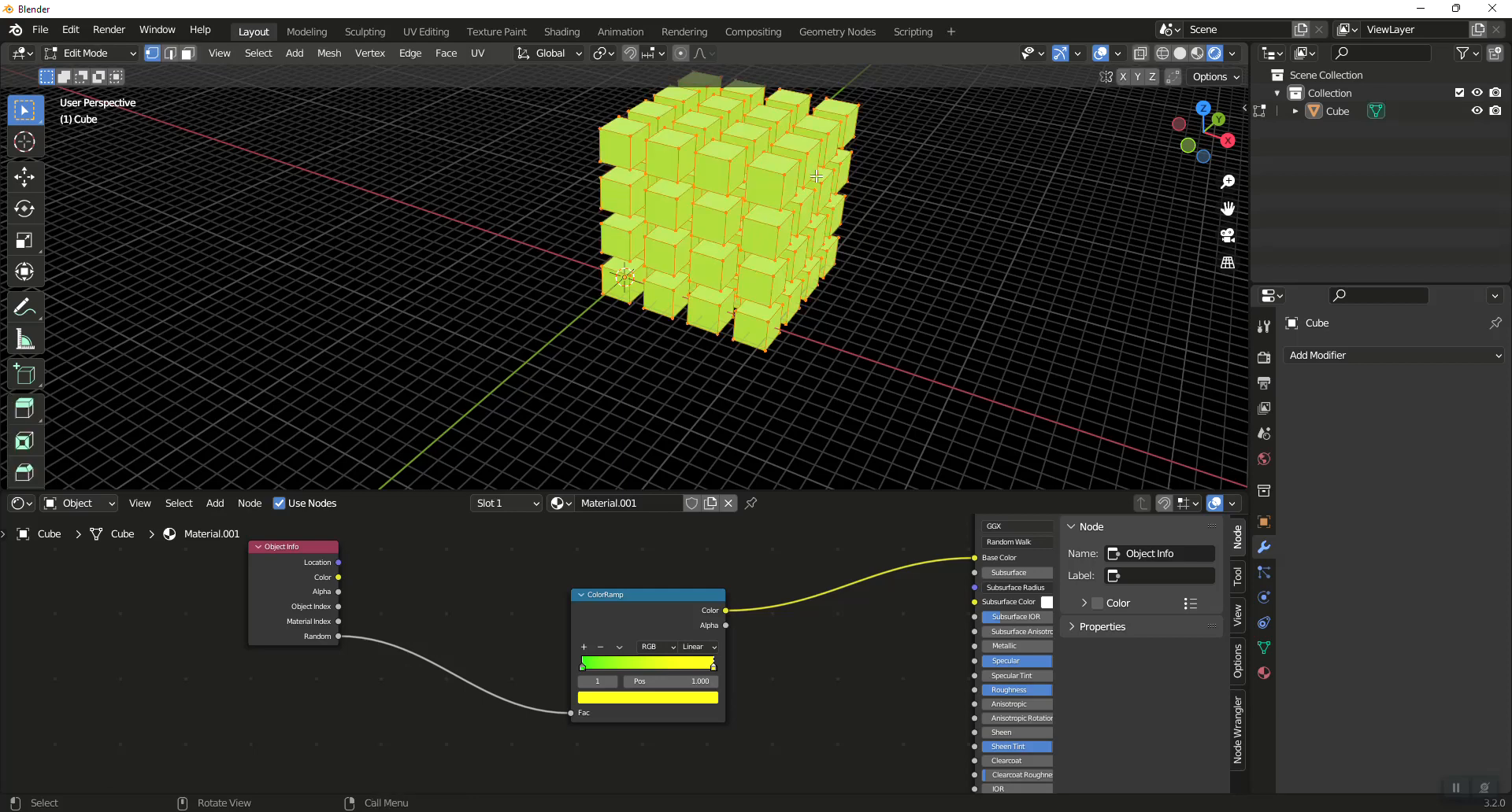
key("p")
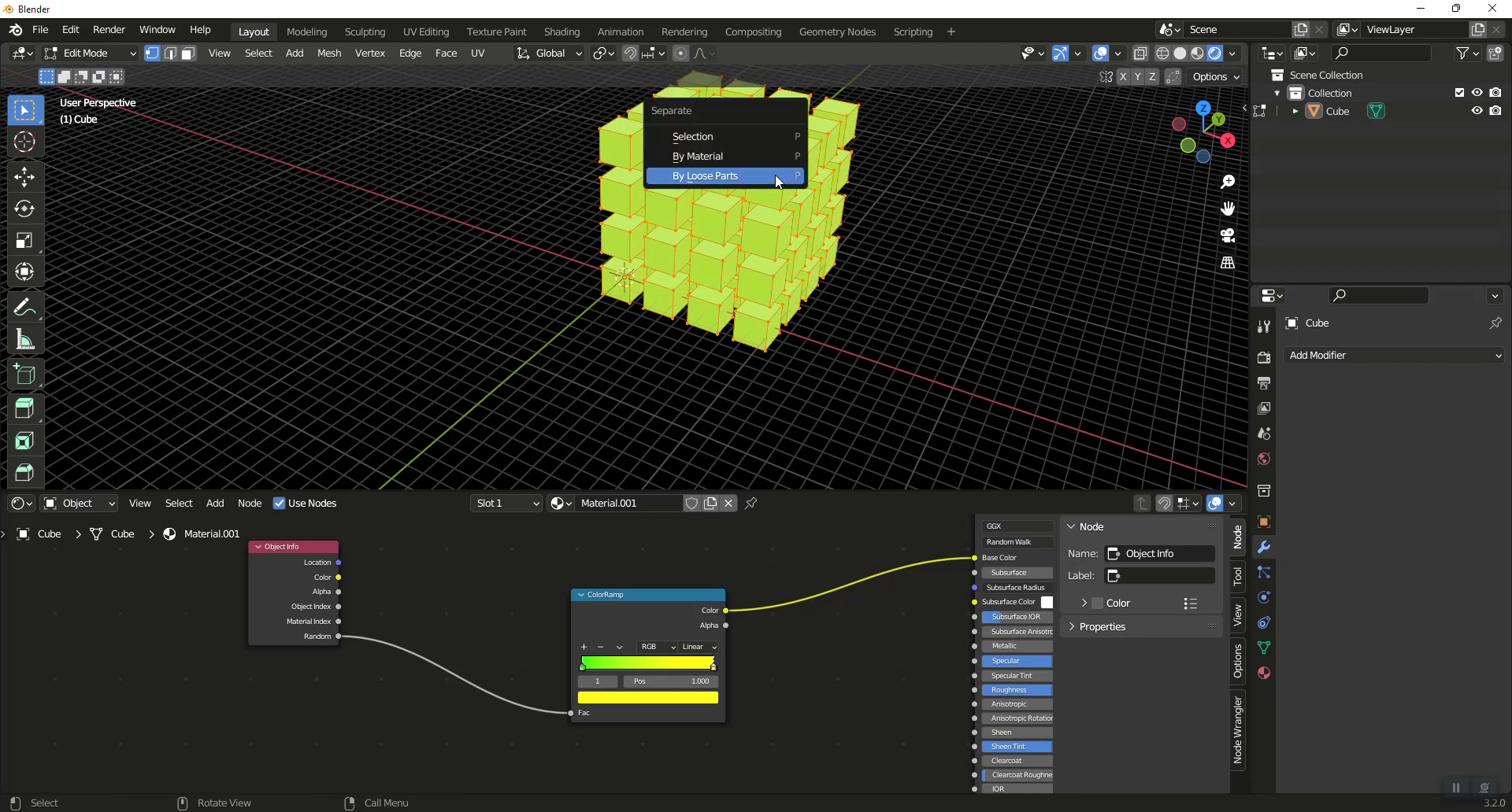
left_click(768, 177)
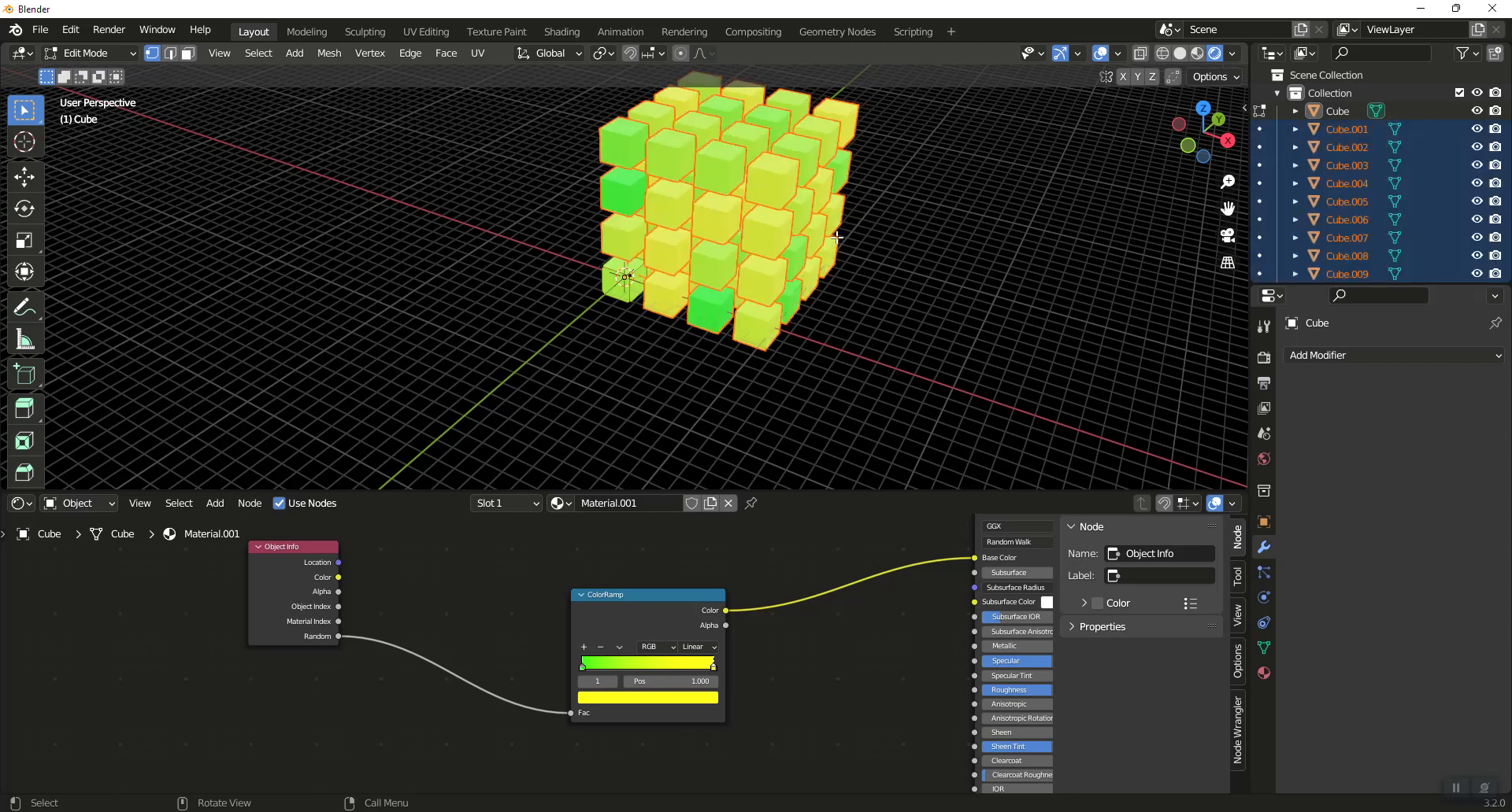
key("Tab")
Add a UV sphere, place it in front of the cube grid and assign the existing Material.001 to it.
middle_click_drag(805, 275, 770, 249)
scroll(820, 271, "down", 2)
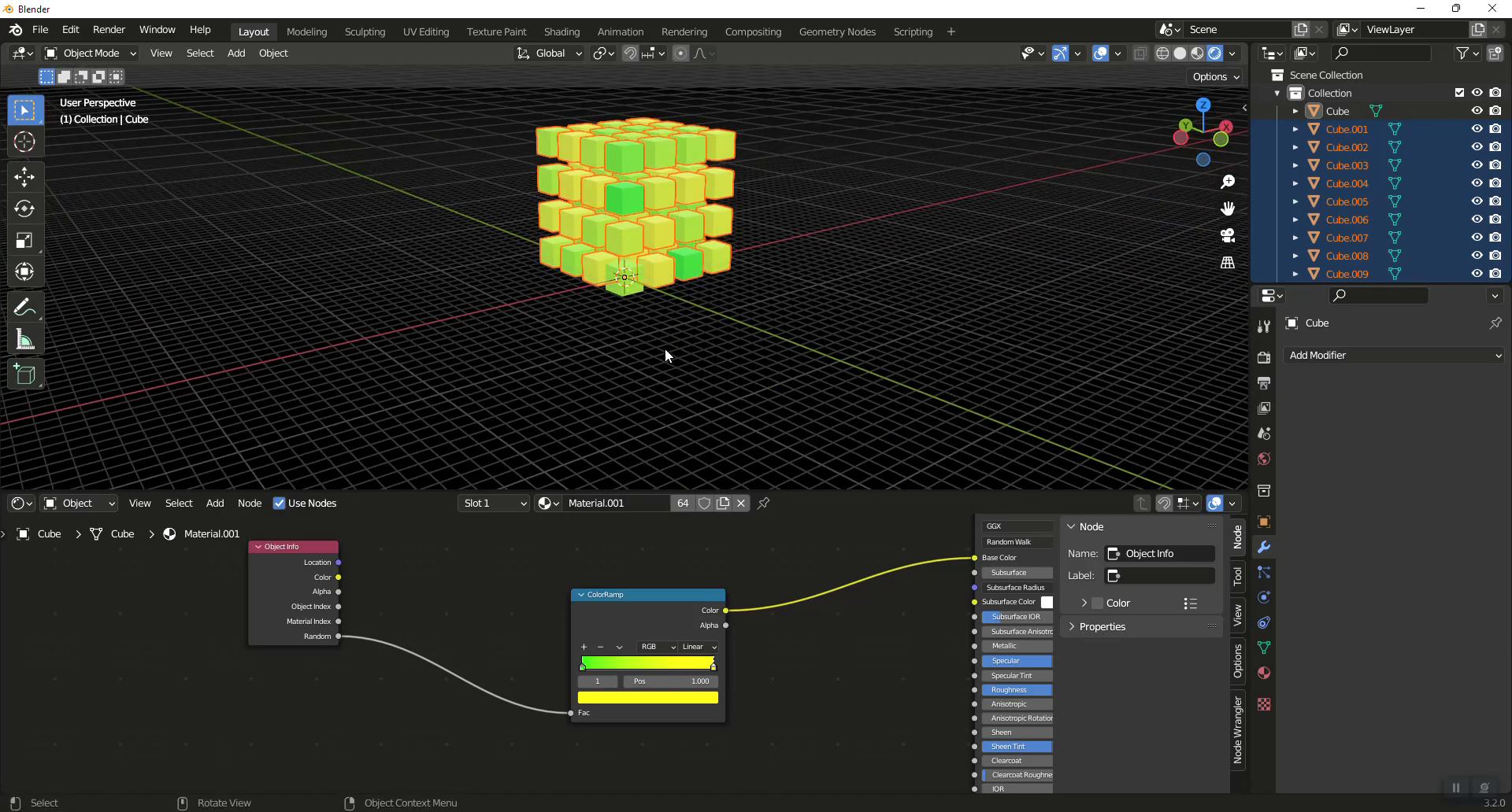
key("shift+a")
mouse_move(535, 344)
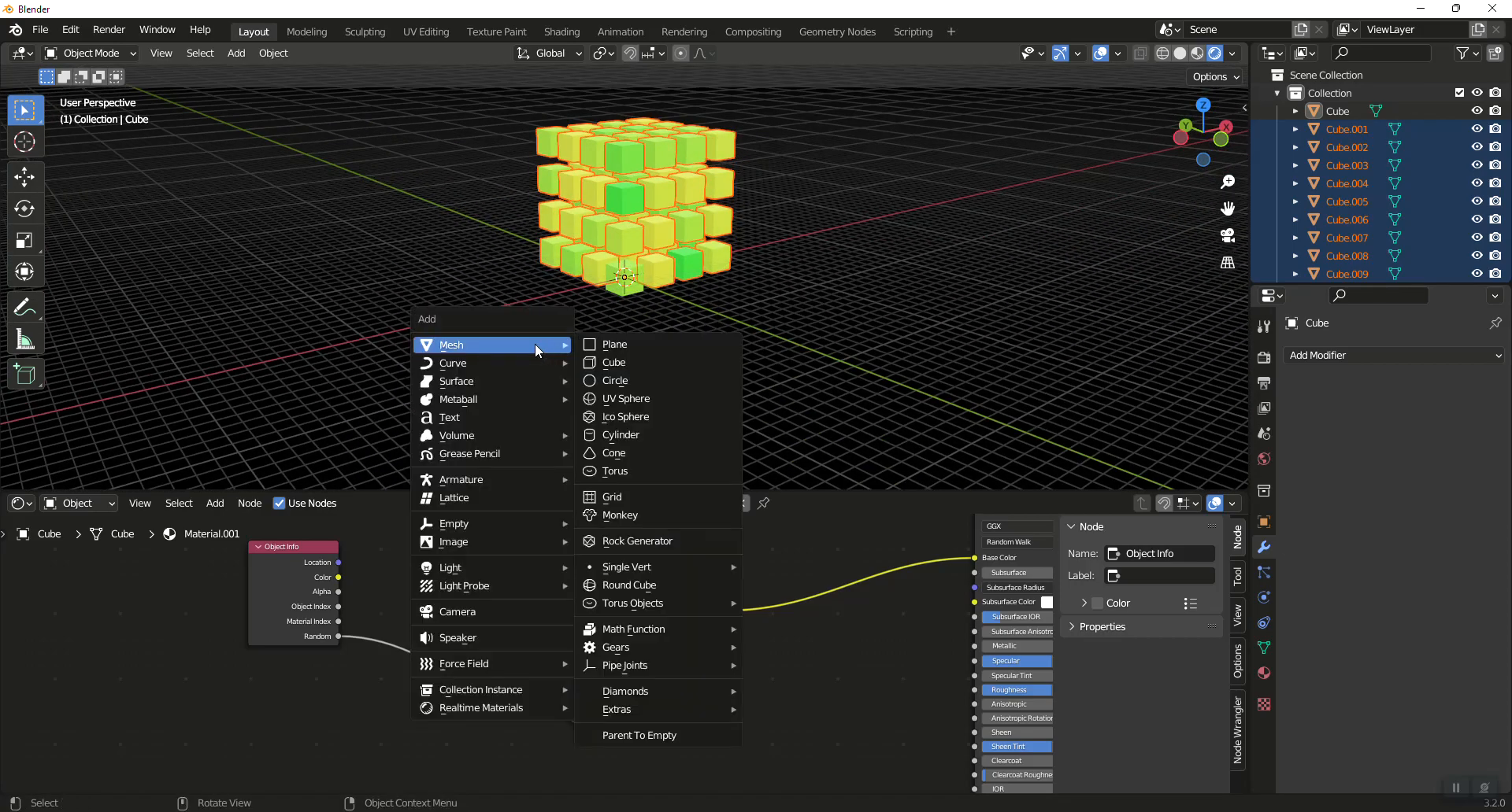
left_click(623, 399)
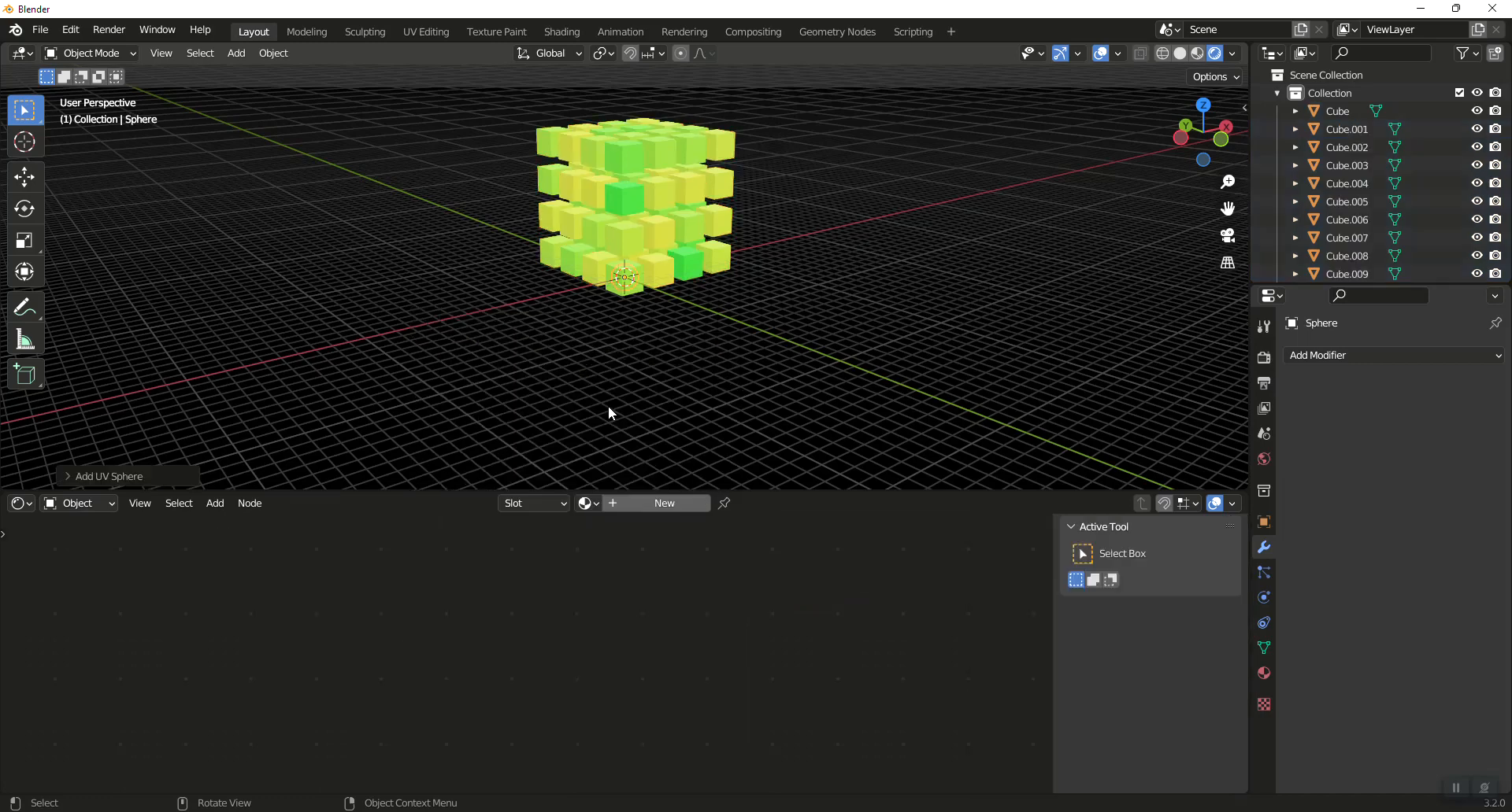
key("g")
left_click(532, 422)
left_click(587, 503)
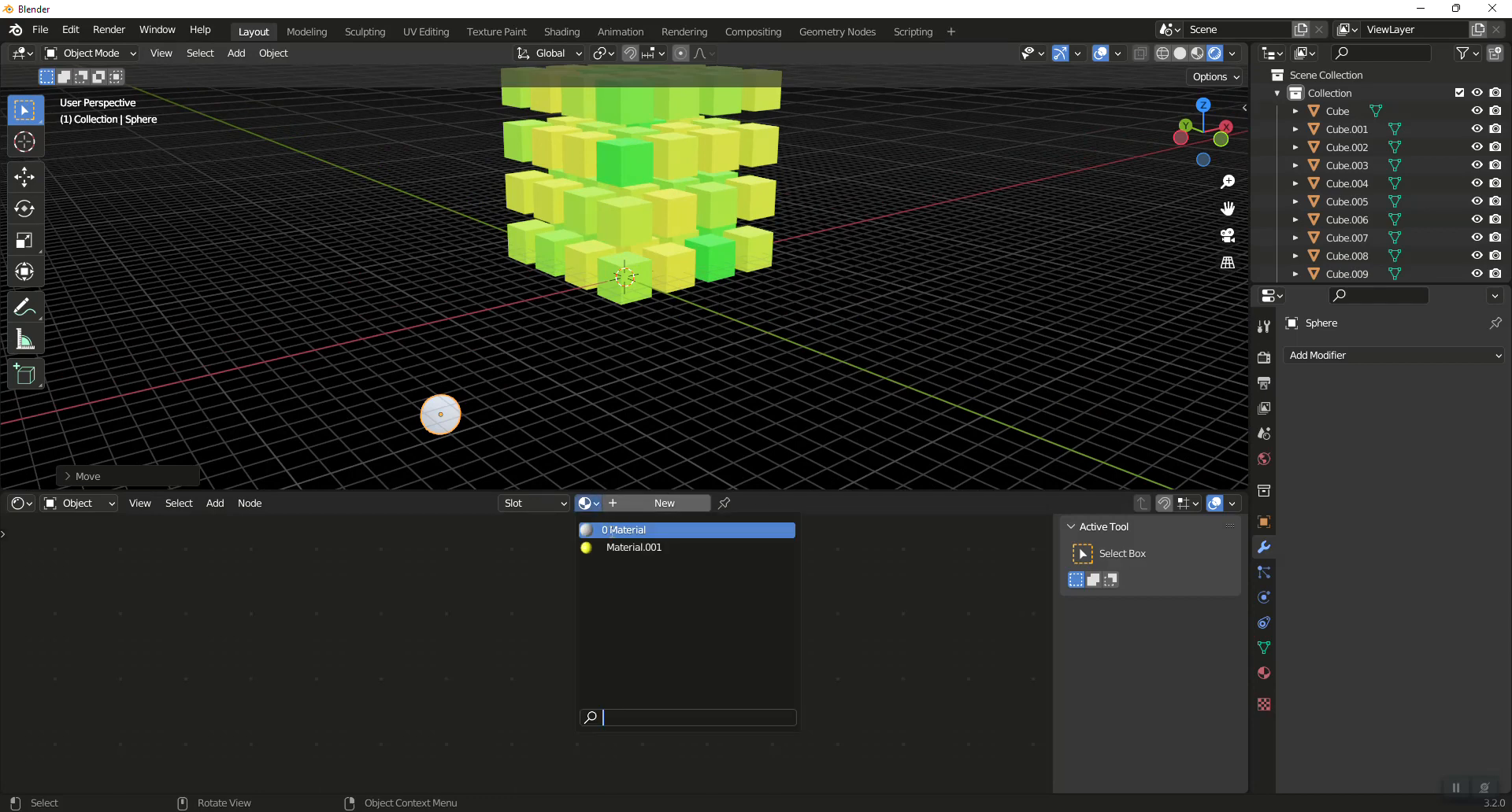
left_click(642, 548)
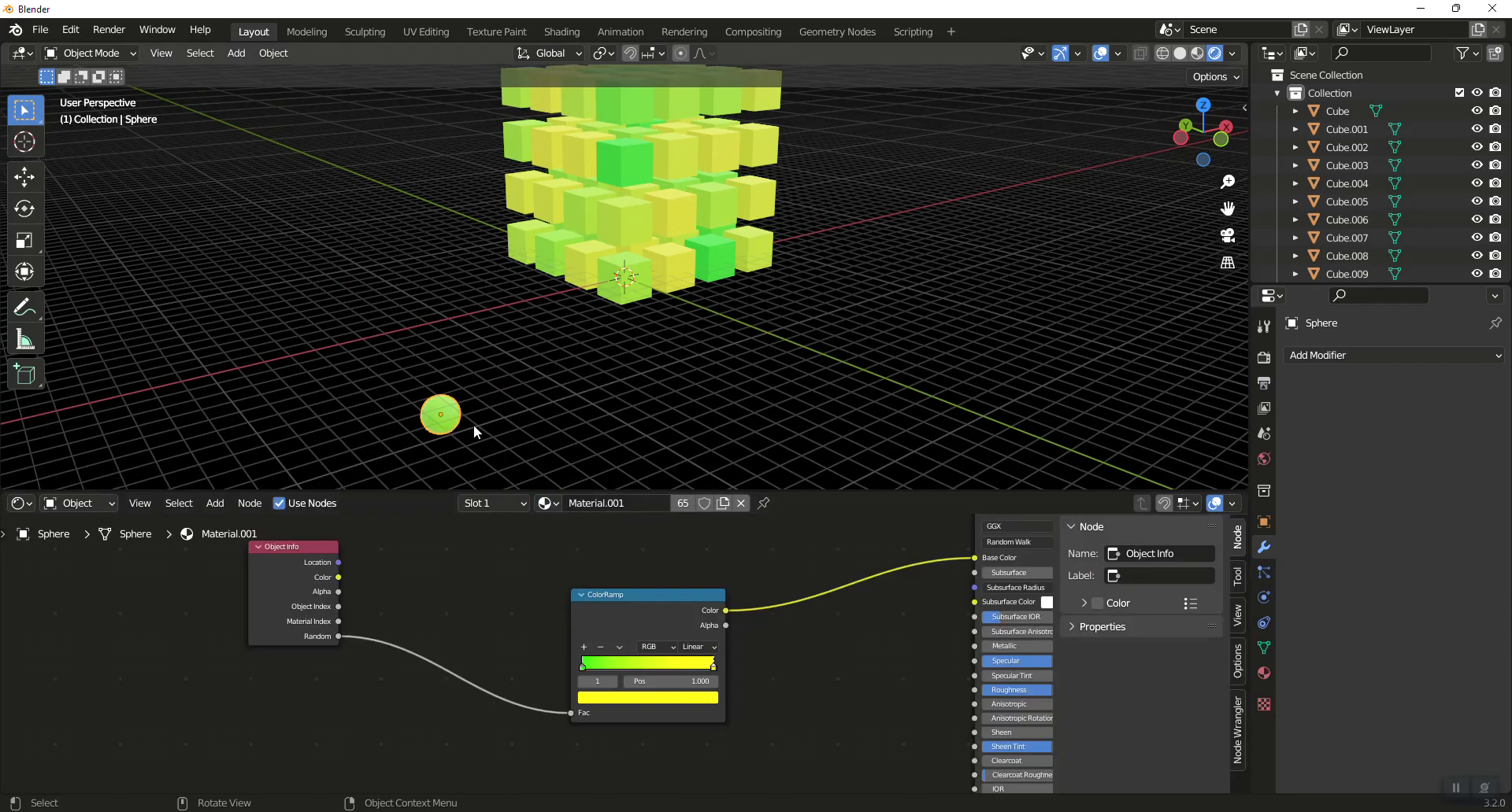
Duplicate the sphere seven times, scattering the copies in front of the cube grid.
key("shift+d")
left_click(569, 403)
key("shift+d")
left_click(656, 415)
key("shift+d")
left_click(745, 423)
key("shift+d")
left_click(833, 398)
key("shift+d")
left_click(847, 460)
key("shift+d")
left_click(744, 398)
key("shift+d")
left_click(602, 469)
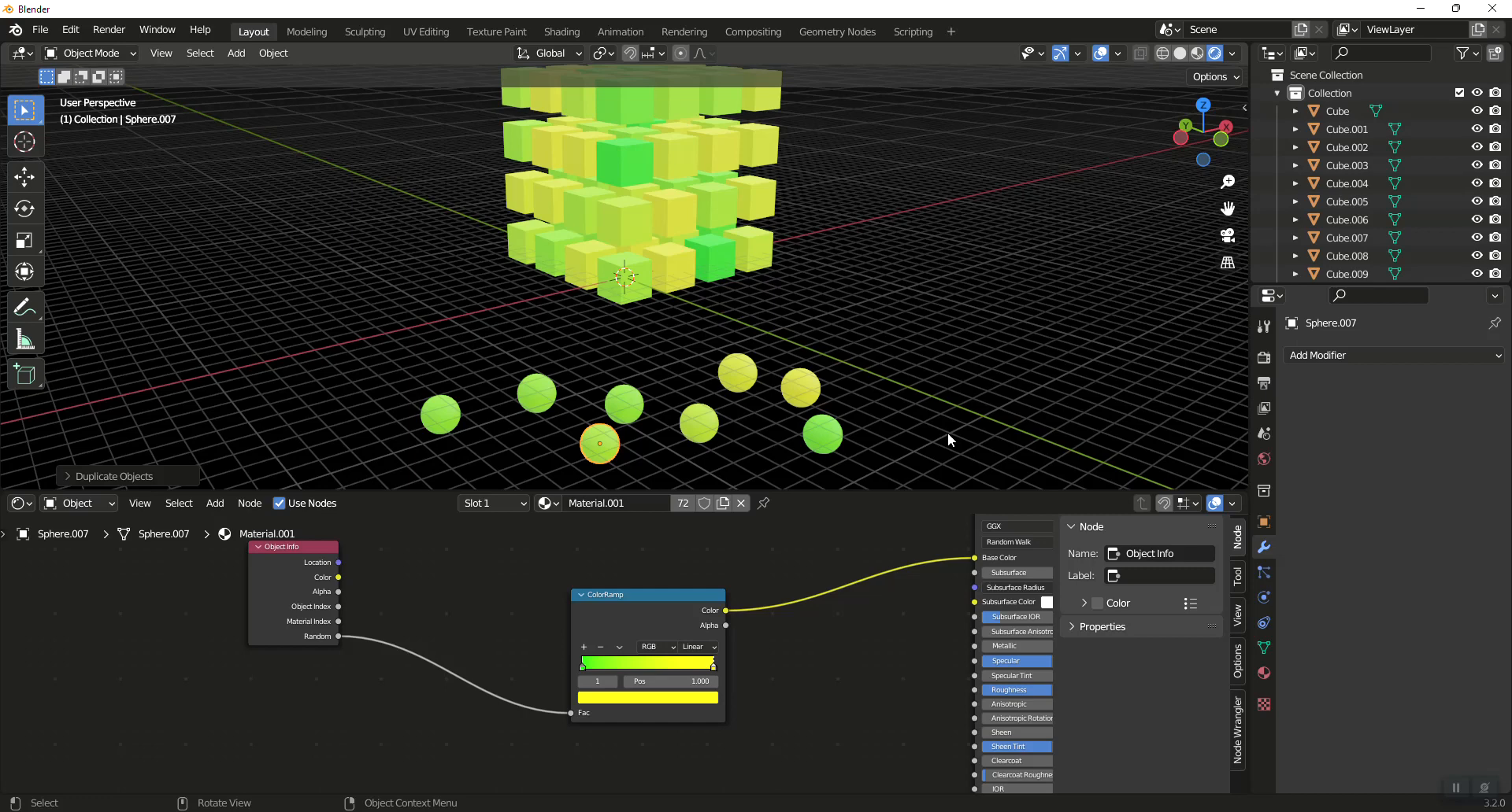